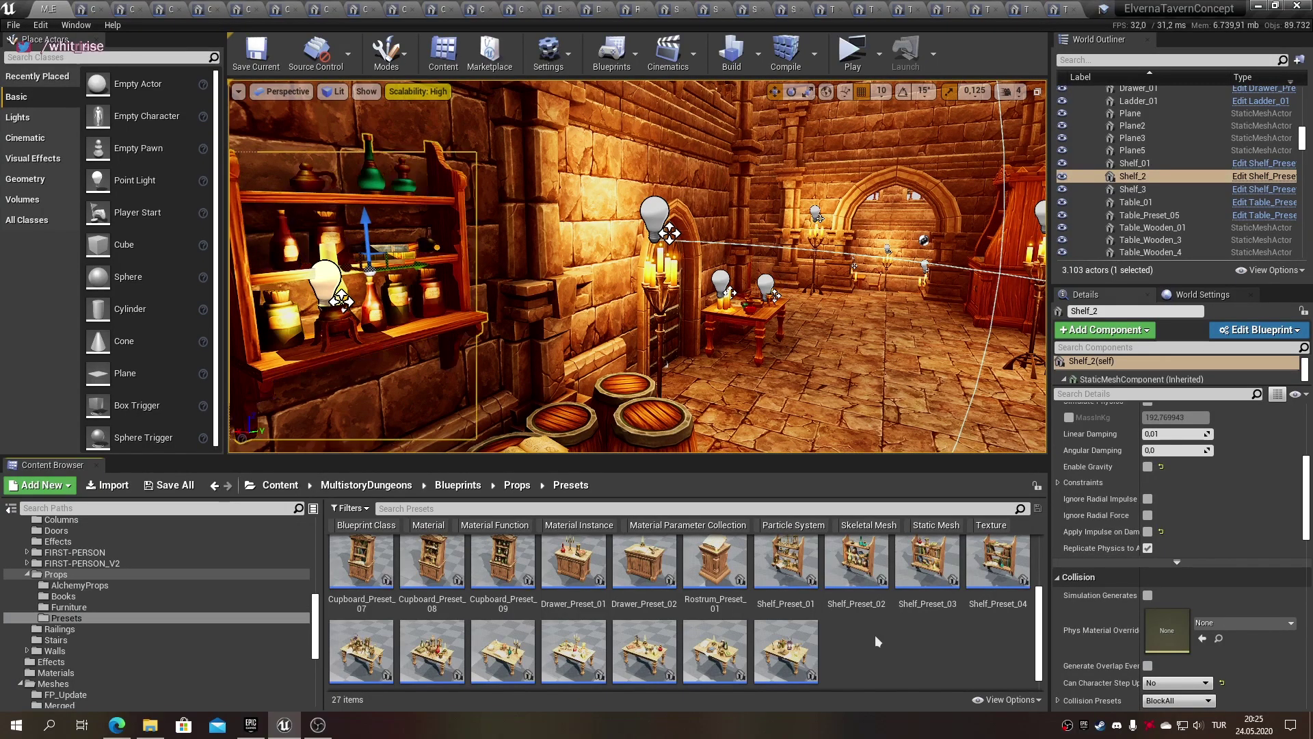
- Place a test point light in the tavern hall, raise it to head height, then delete it
left_click(711, 329)
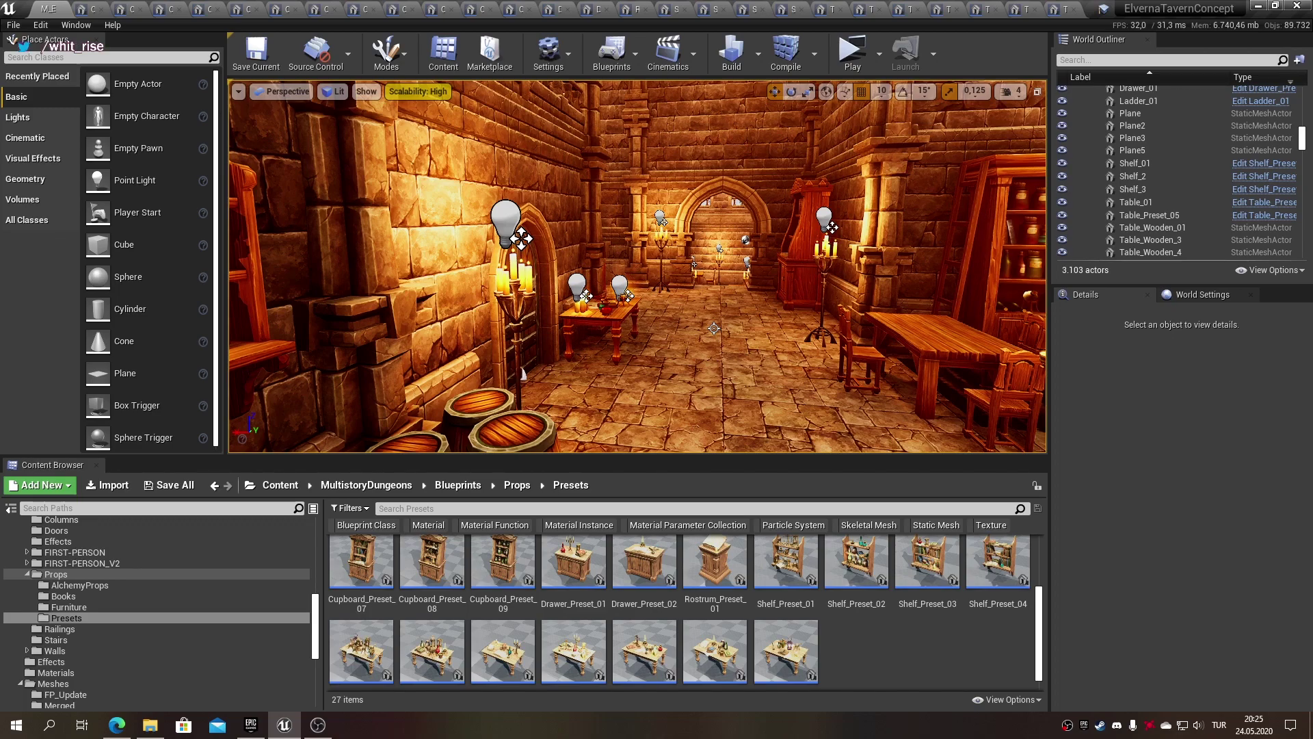
right_click(900, 648)
left_click(868, 645)
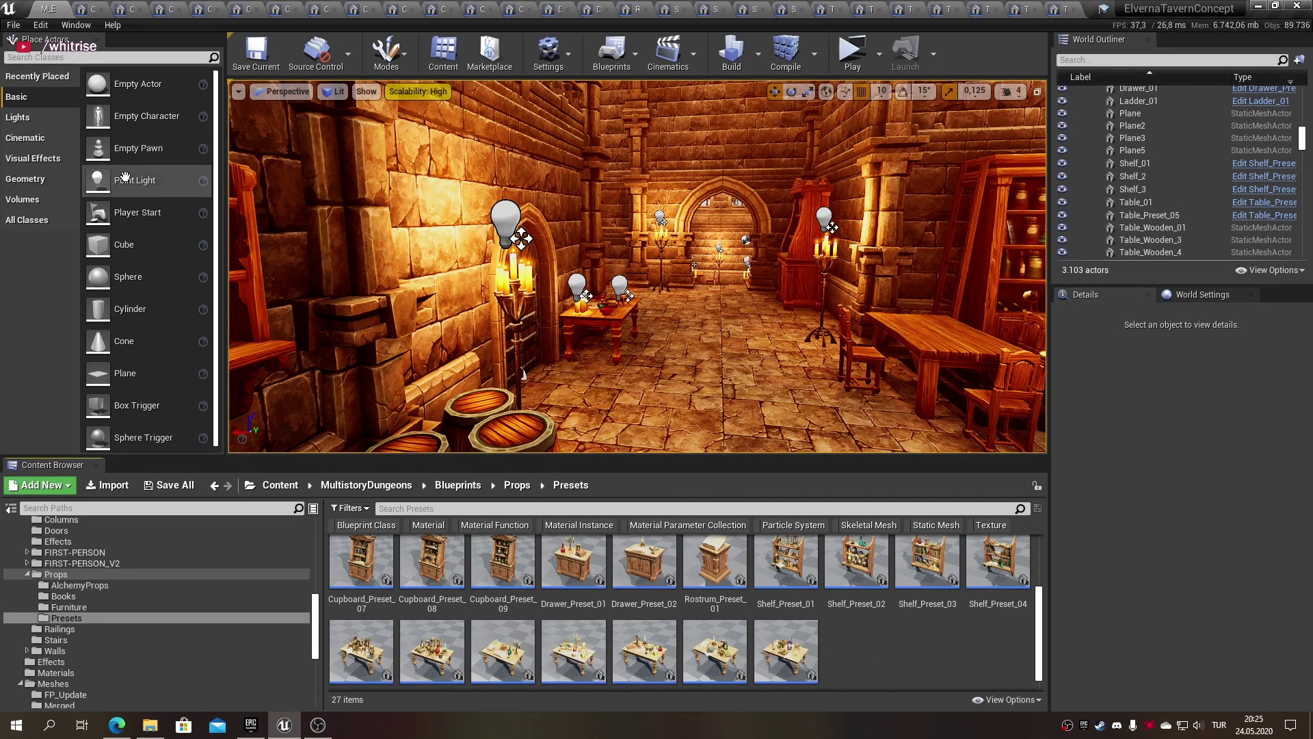
left_click_drag(135, 180, 714, 384)
left_click_drag(715, 314, 720, 200)
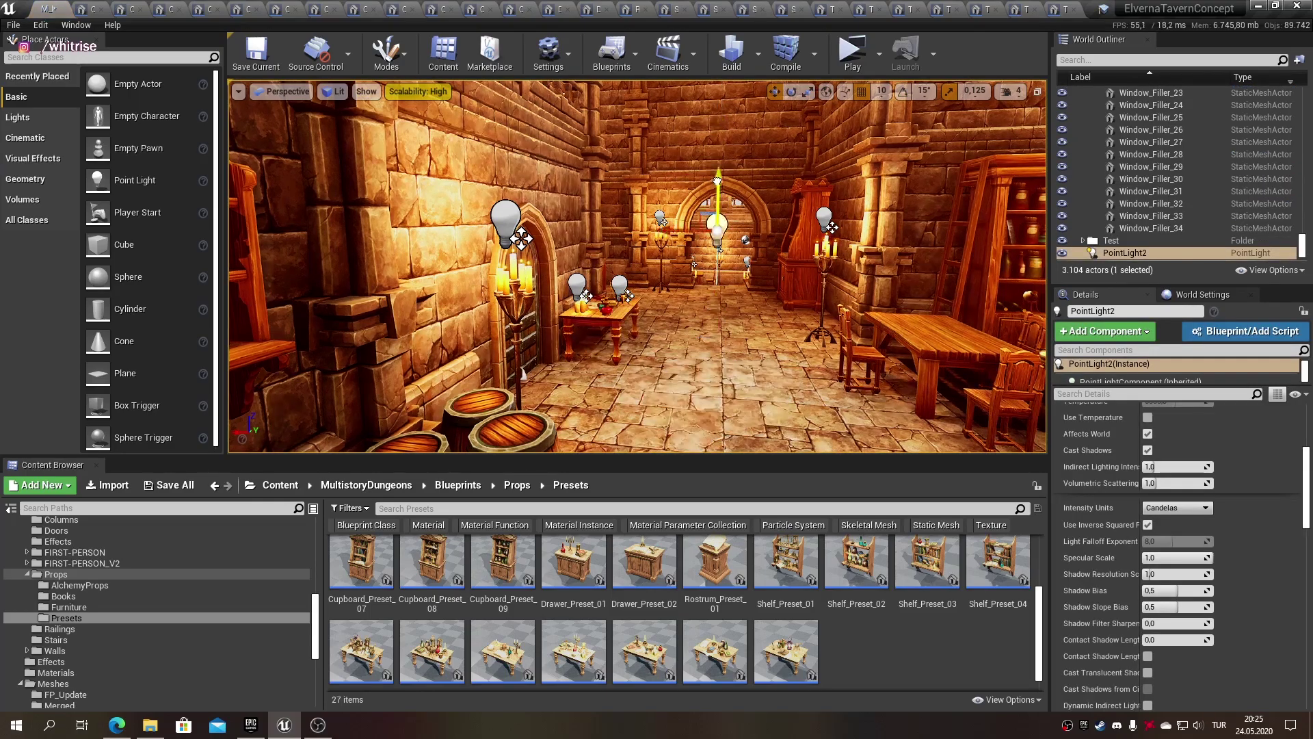
key("Delete")
- Switch the viewport to Unlit shading and fly forward through the tavern
left_click(335, 91)
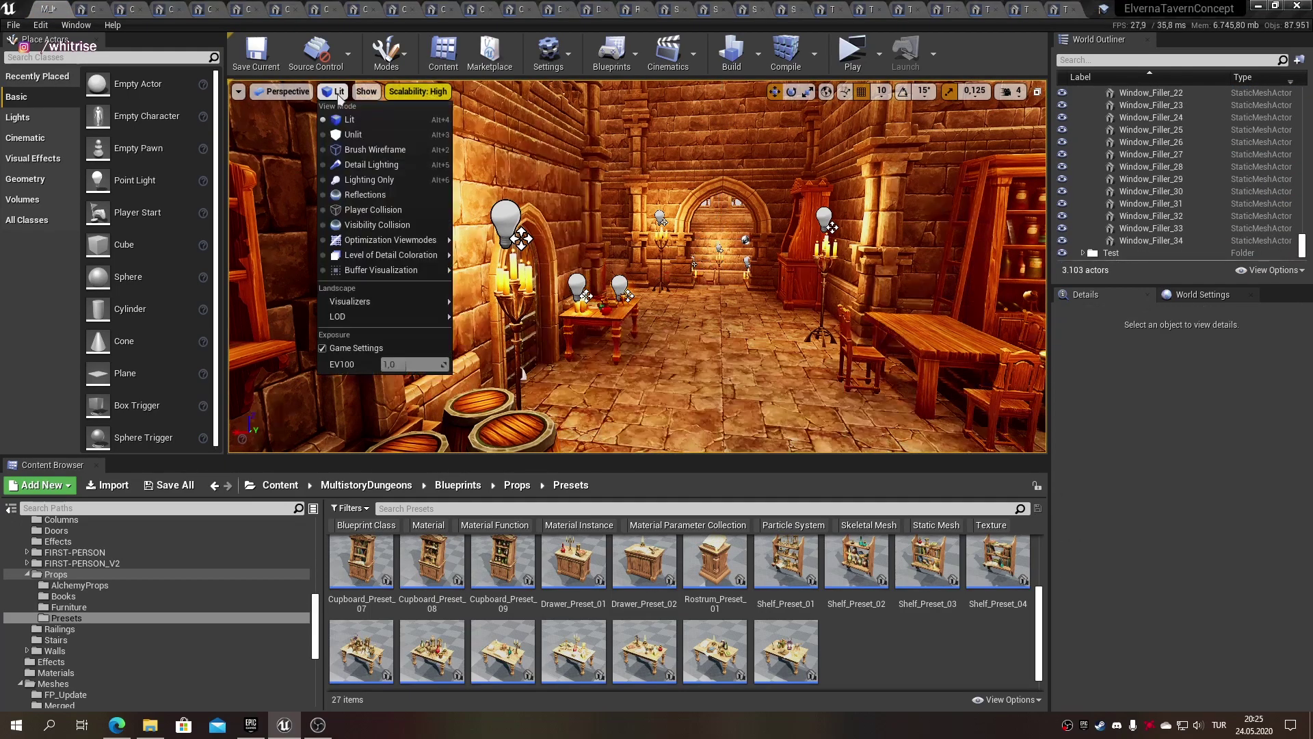
left_click(351, 132)
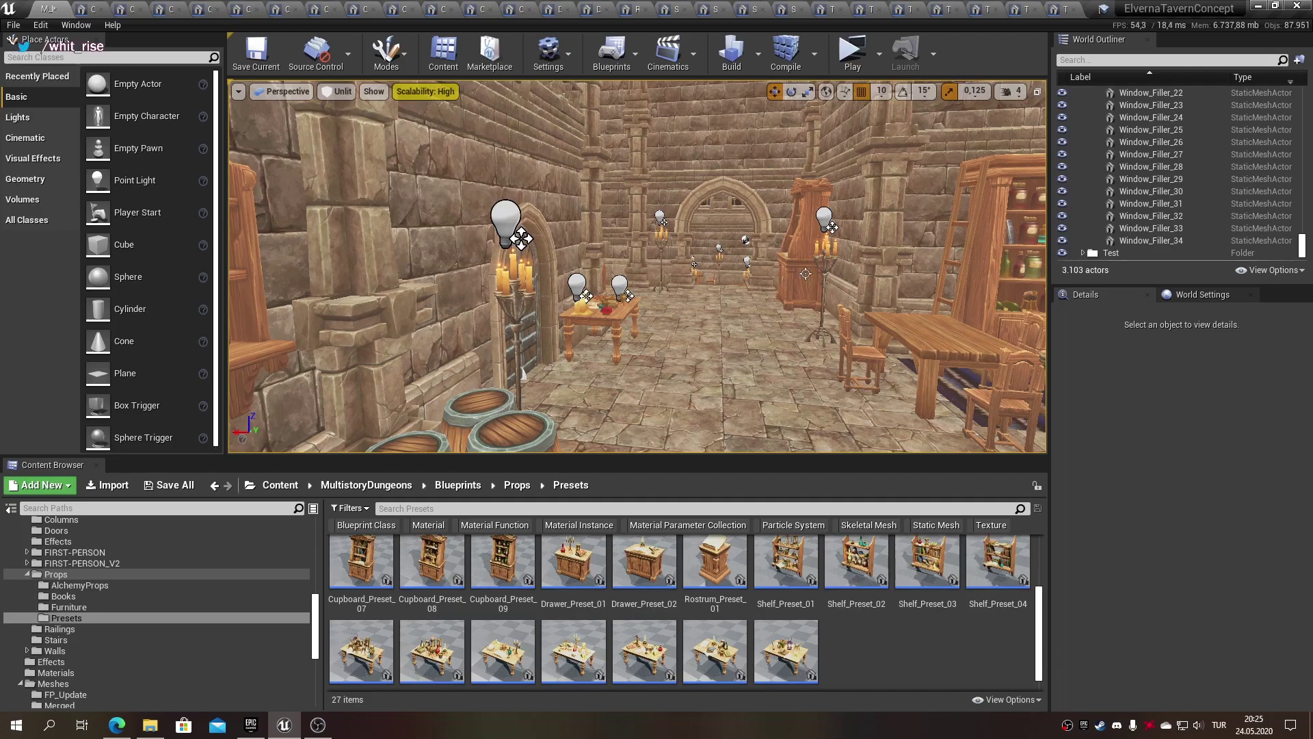
right_click_drag(636, 266, 520, 267)
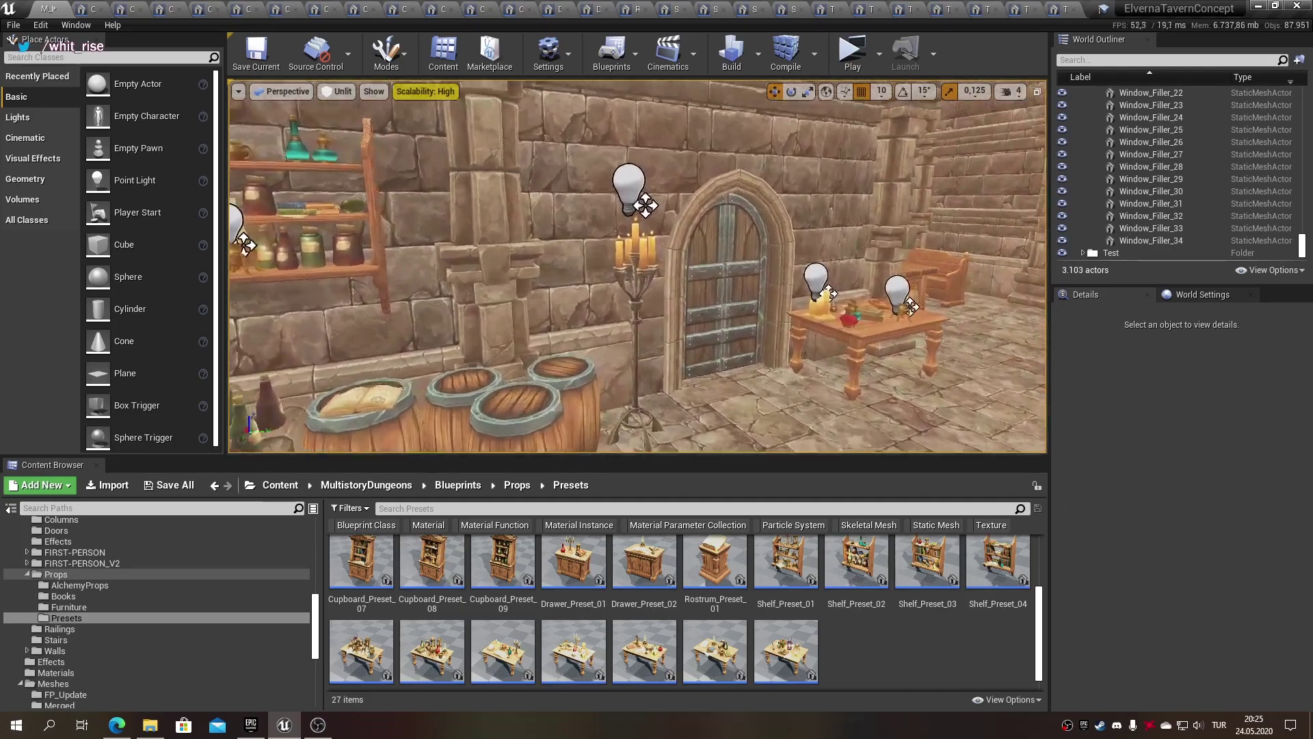
right_click_drag(637, 266, 636, 267)
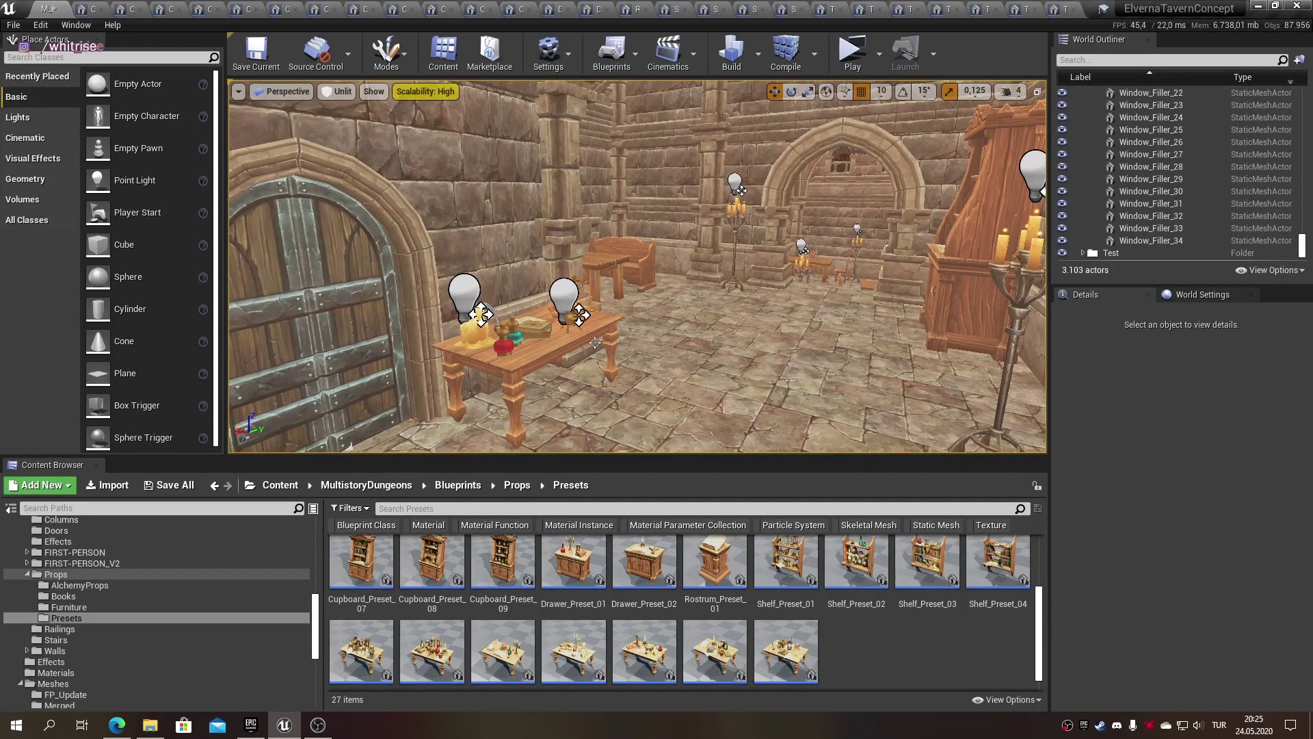
- Inspect Table_01 and BP_Candlestick_Floor2, tilting the view up to the ceiling and back
left_click(572, 332)
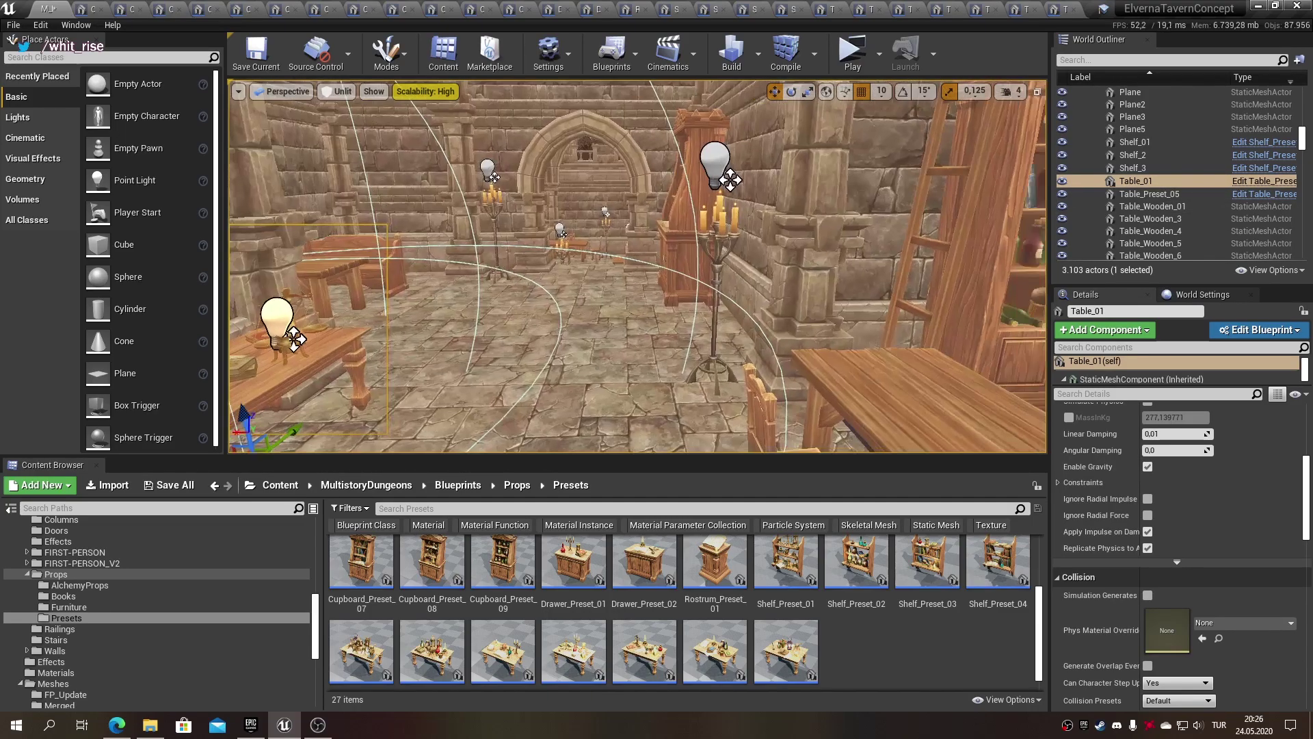
key("Escape")
left_click(715, 161)
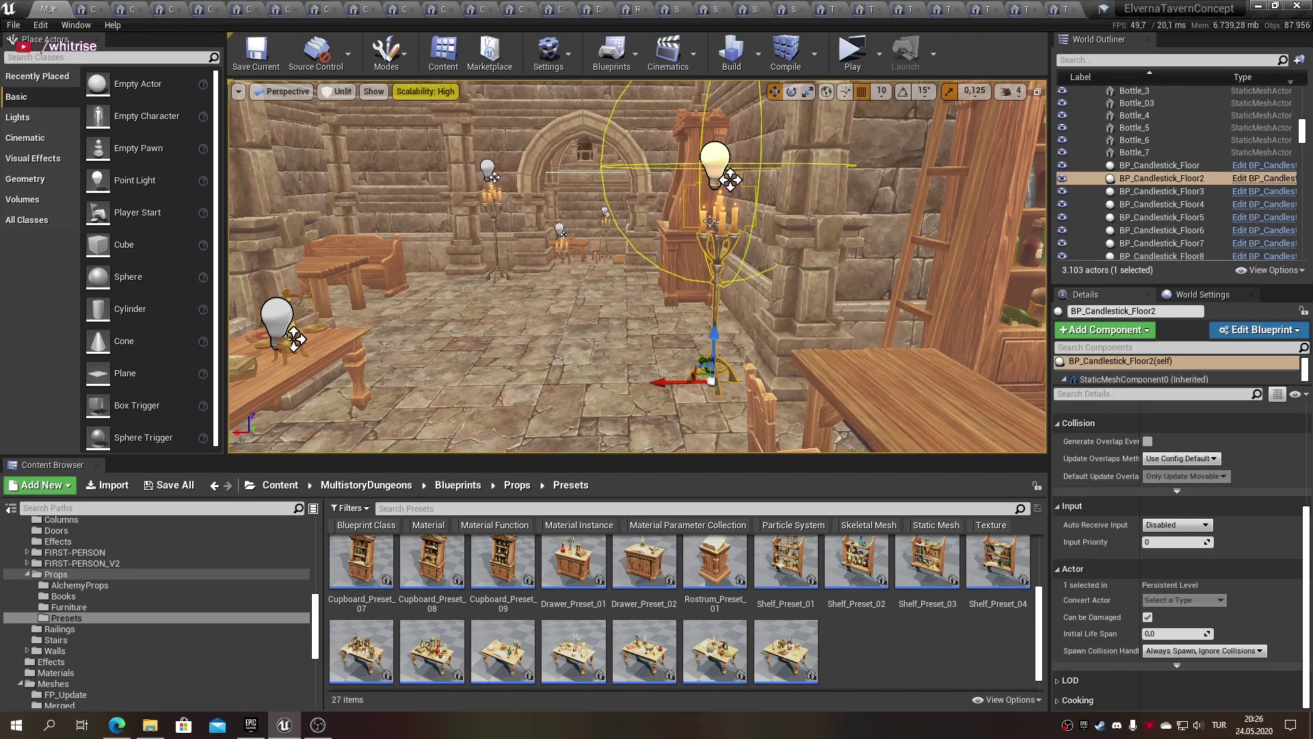
key("Escape")
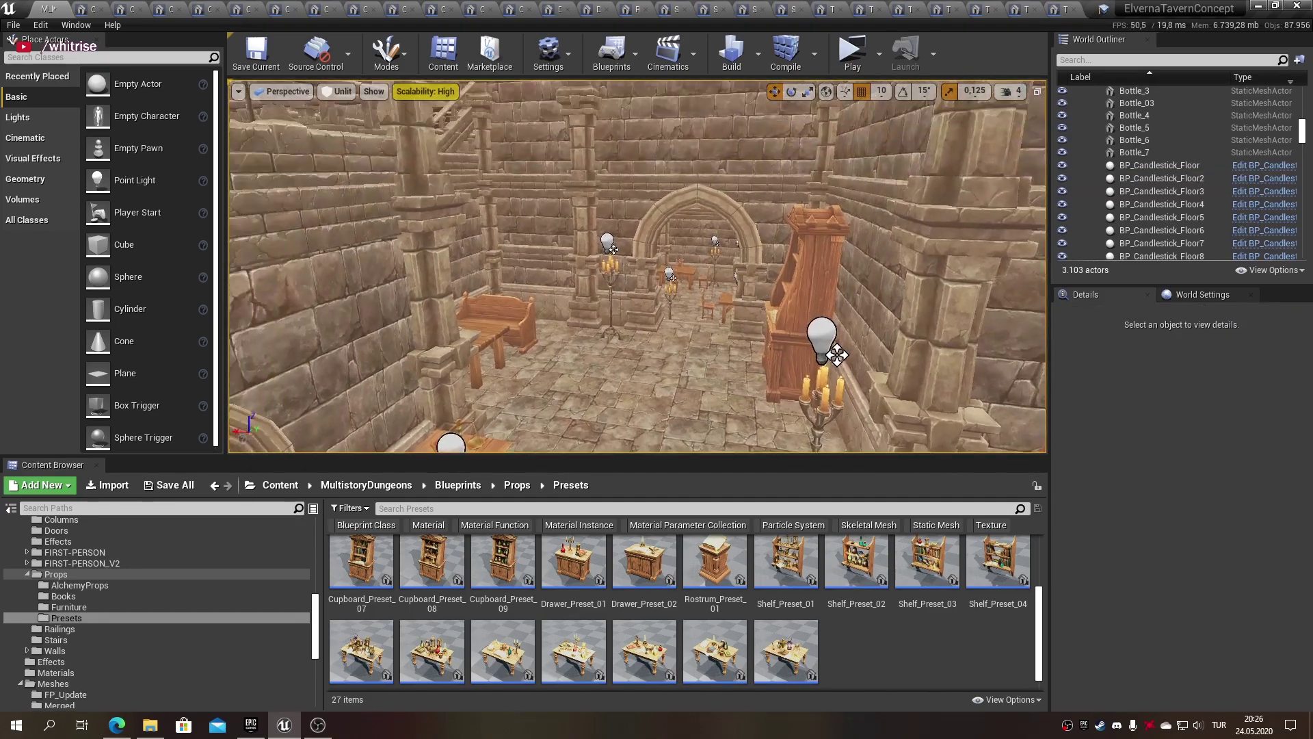
right_click_drag(636, 342, 636, 205)
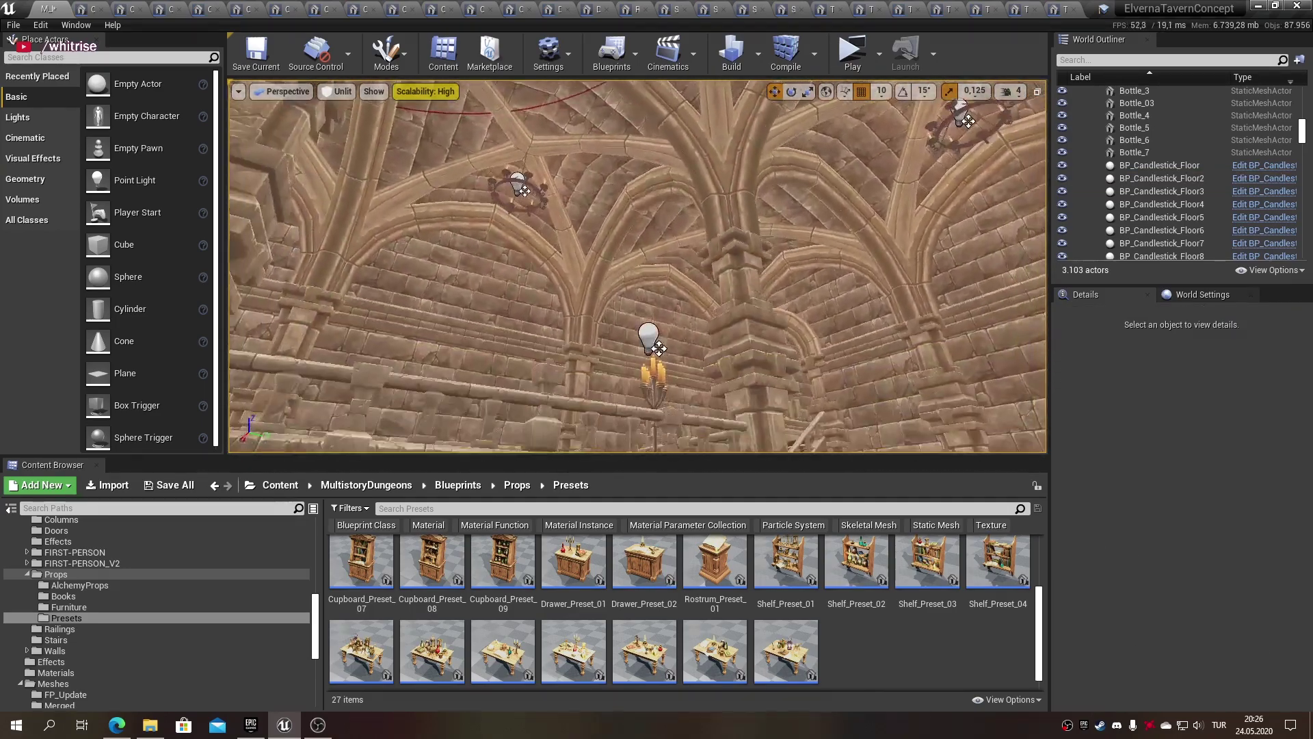
mouse_move(636, 205)
right_mouse_down()
mouse_move(636, 342)
mouse_move(431, 328)
right_mouse_up()
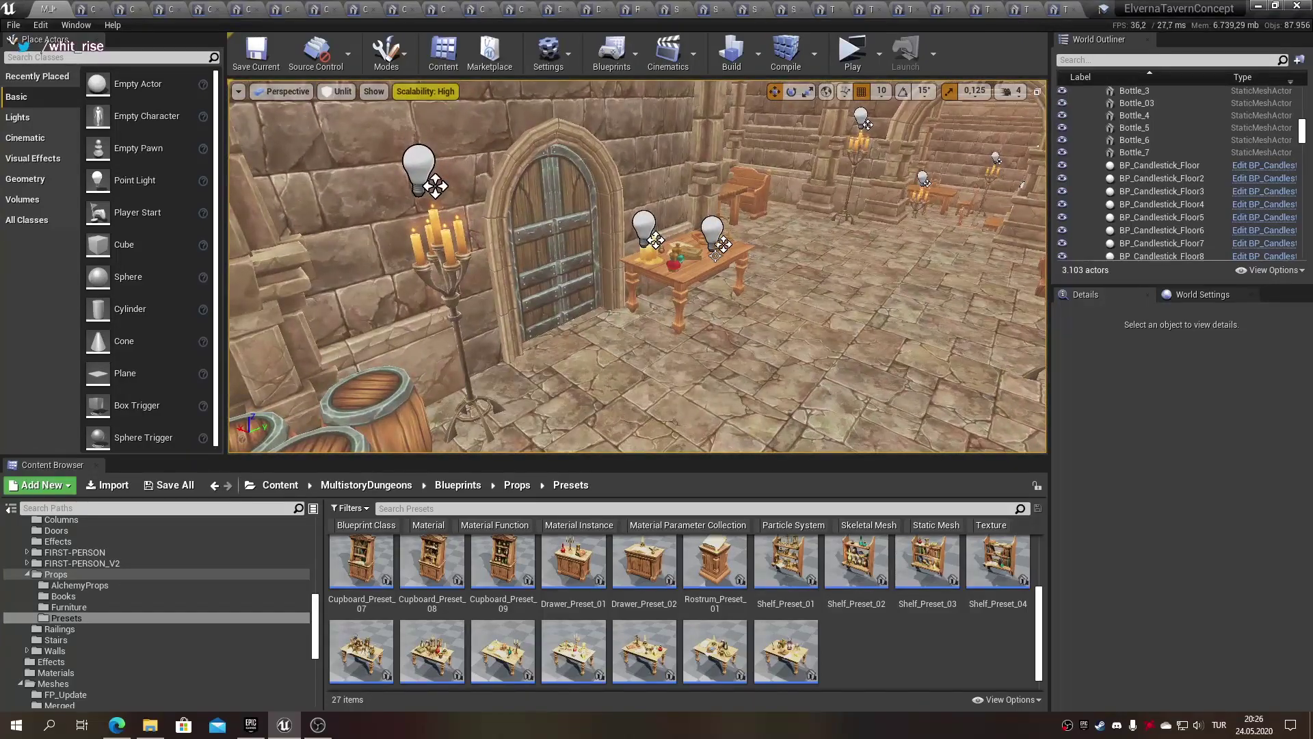
- Place a point light by the table and set Shadow Bias and Shadow Slope Bias to 0,4
left_click_drag(135, 180, 726, 284)
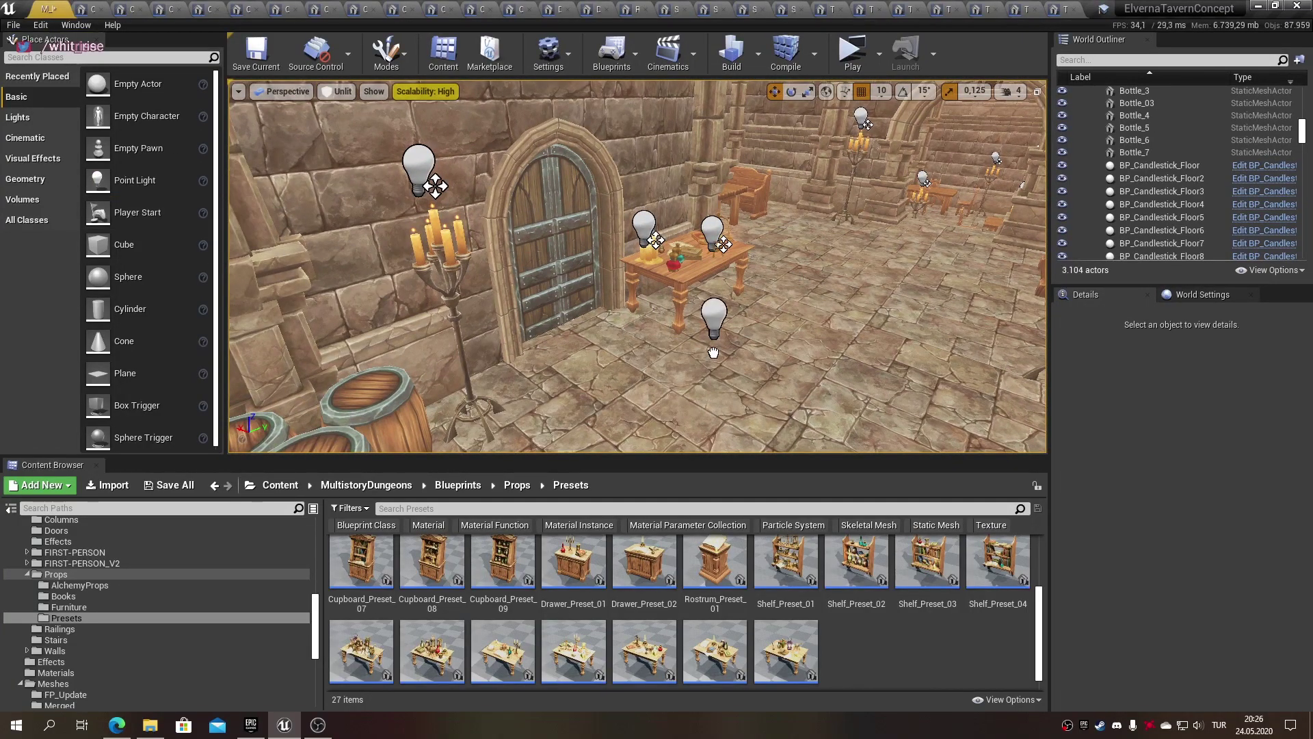
scroll(1103, 507, "down", 3)
scroll(1102, 508, "down", 3)
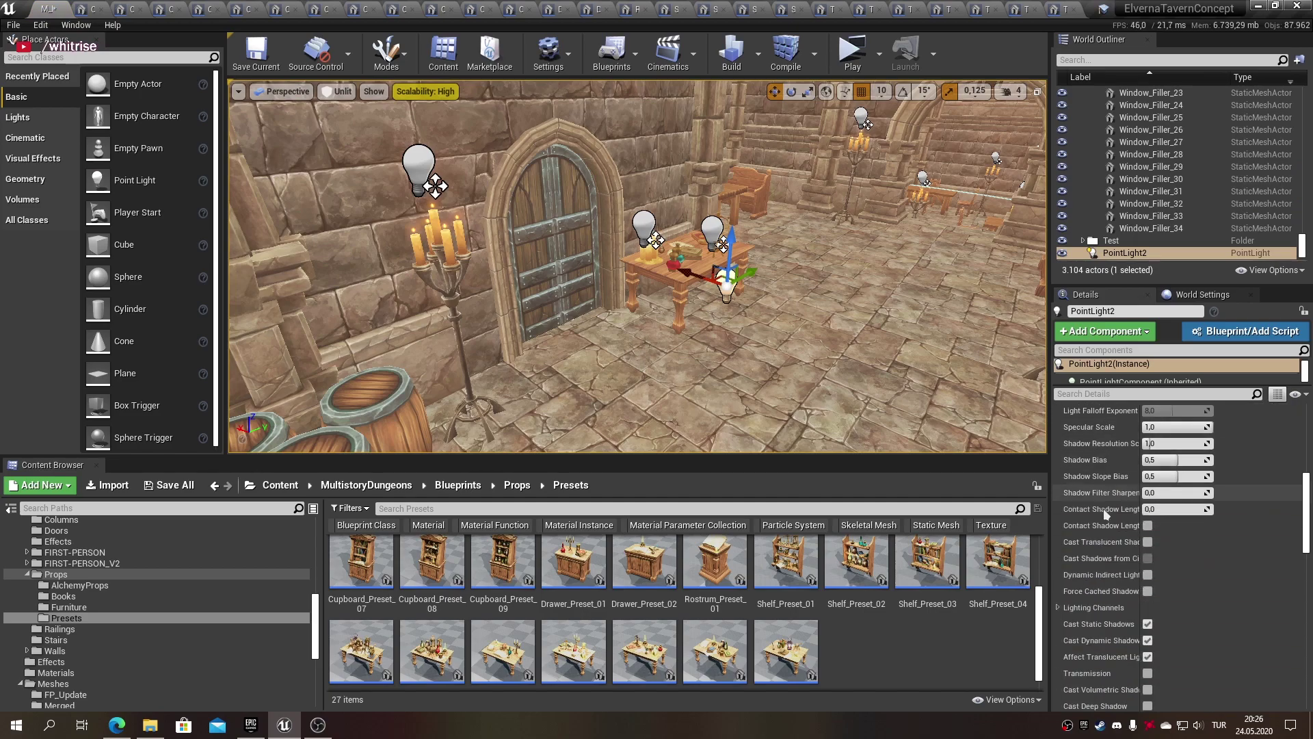
scroll(1103, 507, "down", 2)
left_click(1157, 460)
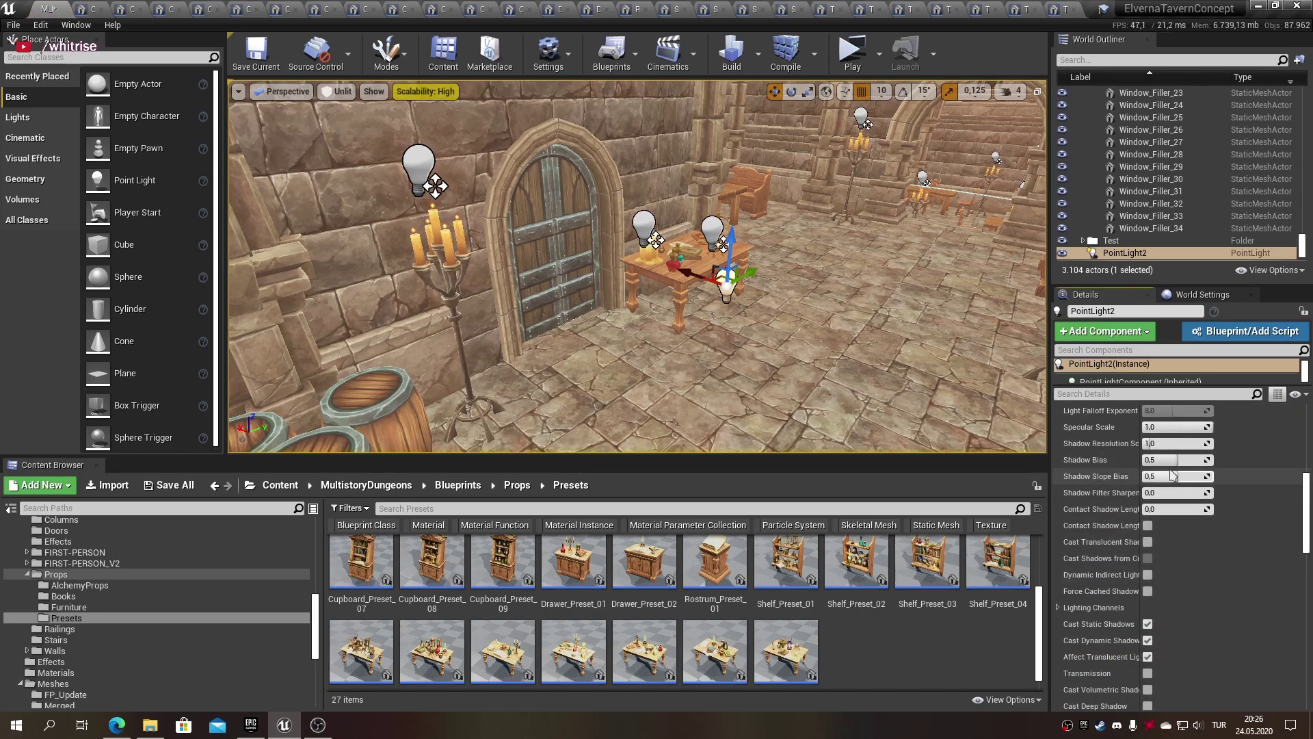
type("0,4")
key("Tab")
type("0,4")
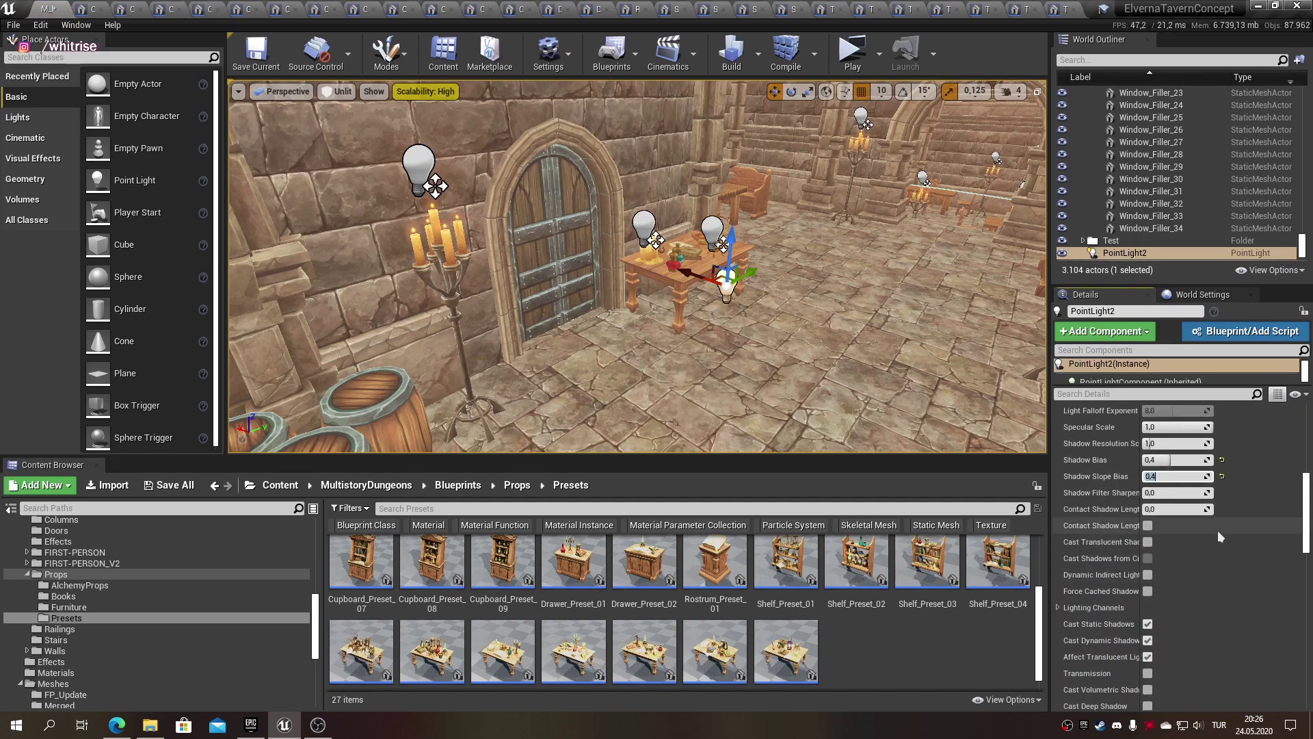
key("Return")
- Enable Distance Field Shadows with Ray Start Offset Depth 0,007, then delete the test PointLight2
scroll(1073, 561, "down", 3)
scroll(1072, 560, "down", 3)
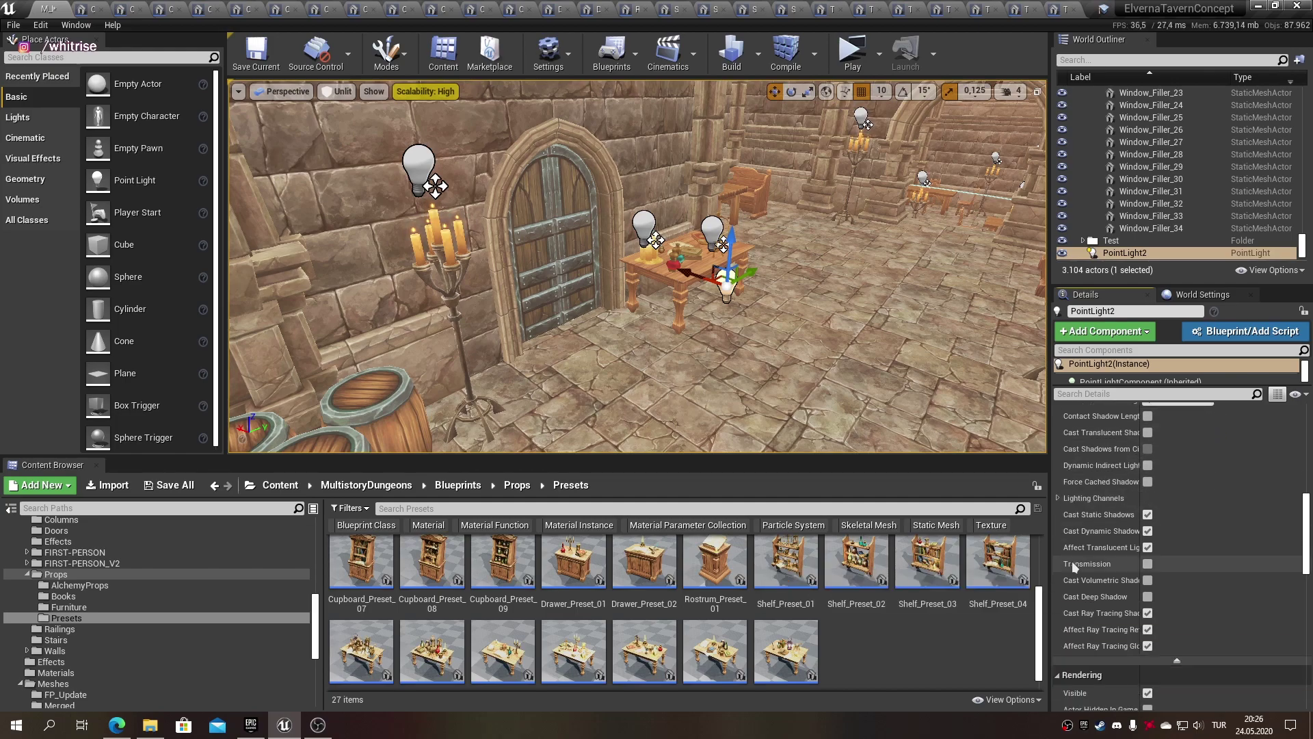
scroll(1083, 558, "down", 3)
scroll(1083, 558, "down", 4)
scroll(1083, 558, "down", 3)
scroll(1084, 558, "down", 3)
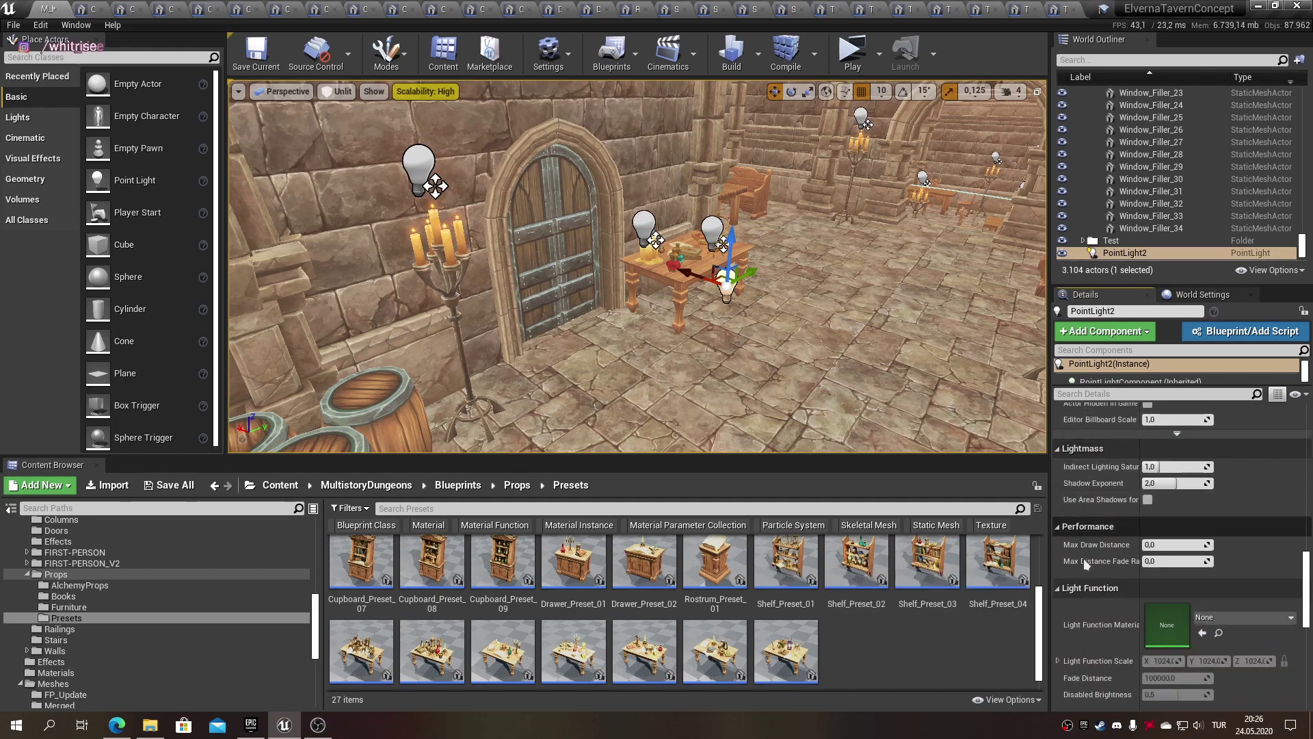
scroll(1084, 558, "down", 3)
scroll(1084, 558, "down", 2)
scroll(1084, 558, "down", 3)
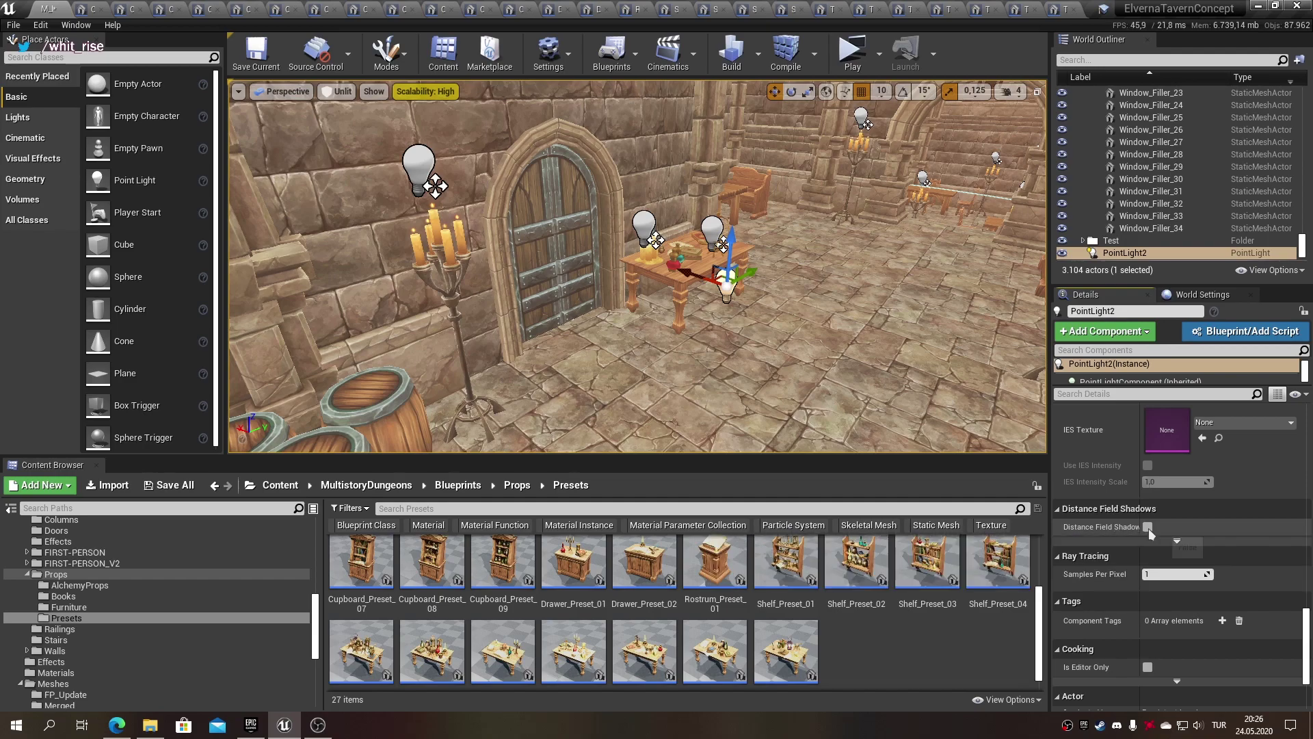
left_click(1148, 526)
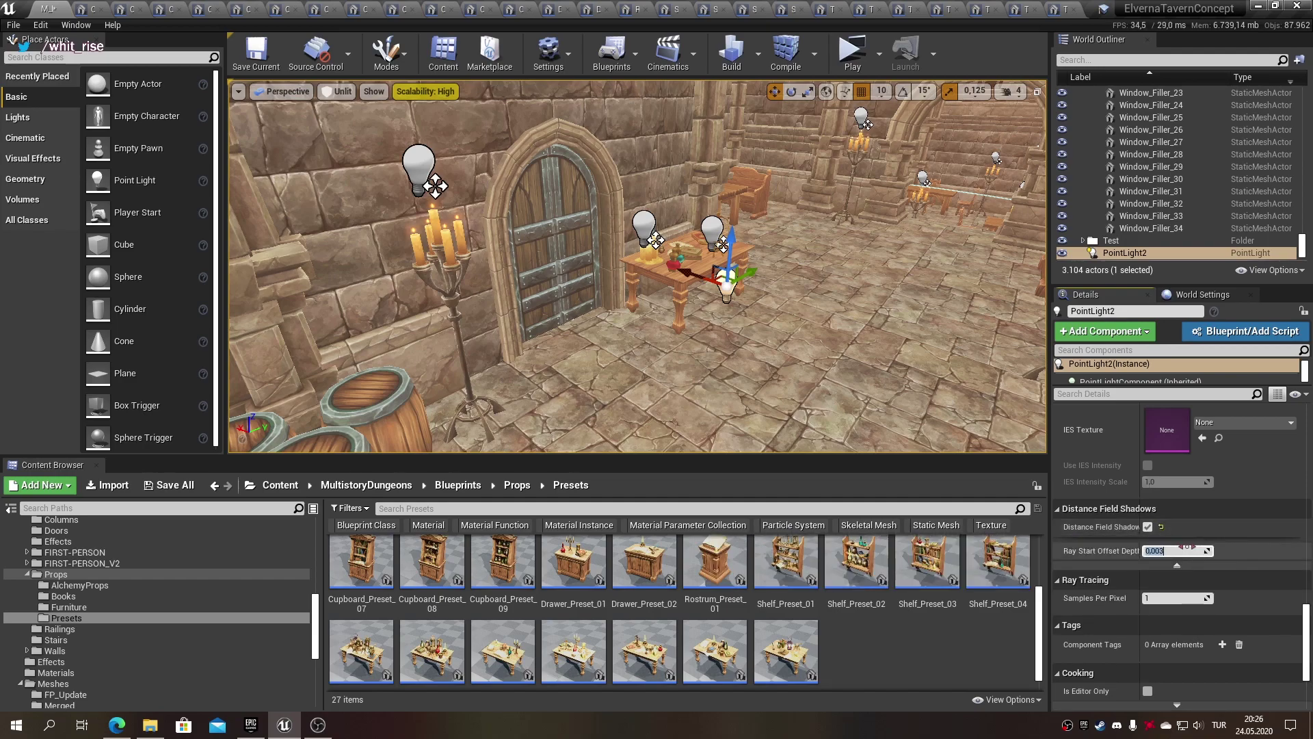
type("0,007")
left_click(1099, 472)
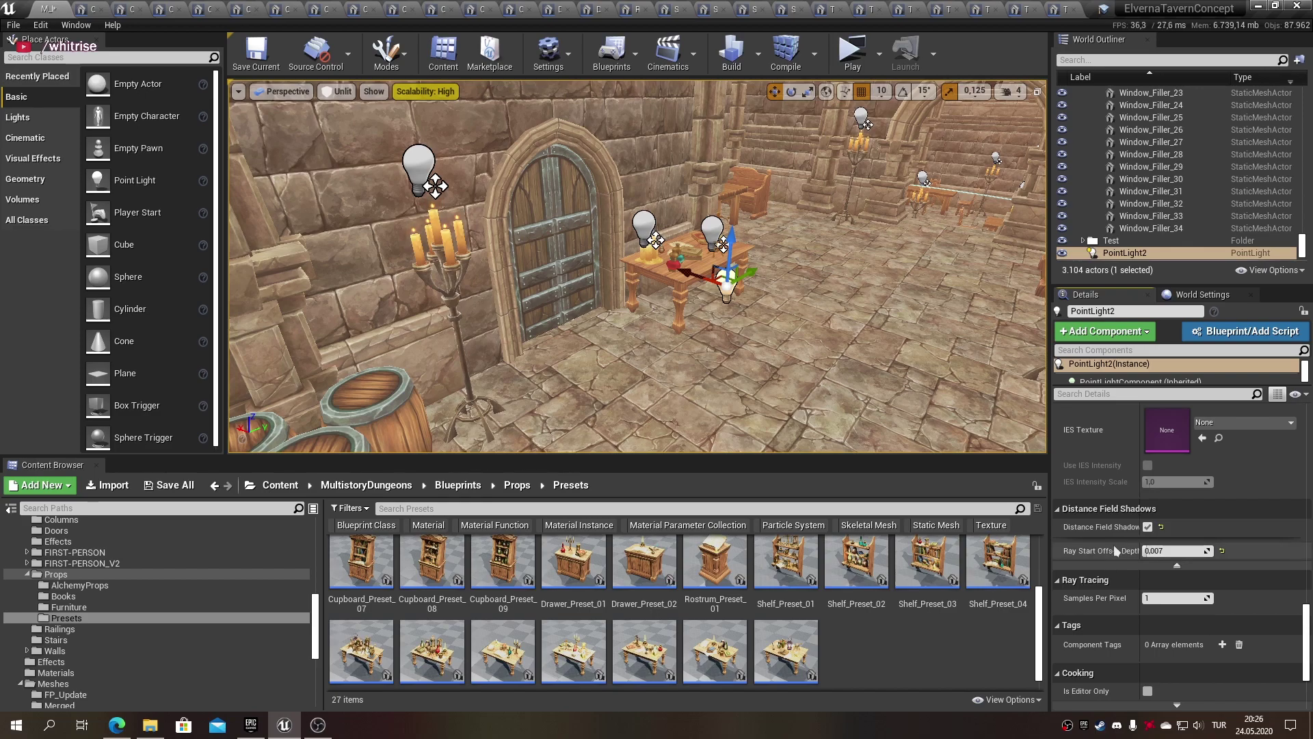
left_click_drag(865, 357, 812, 338)
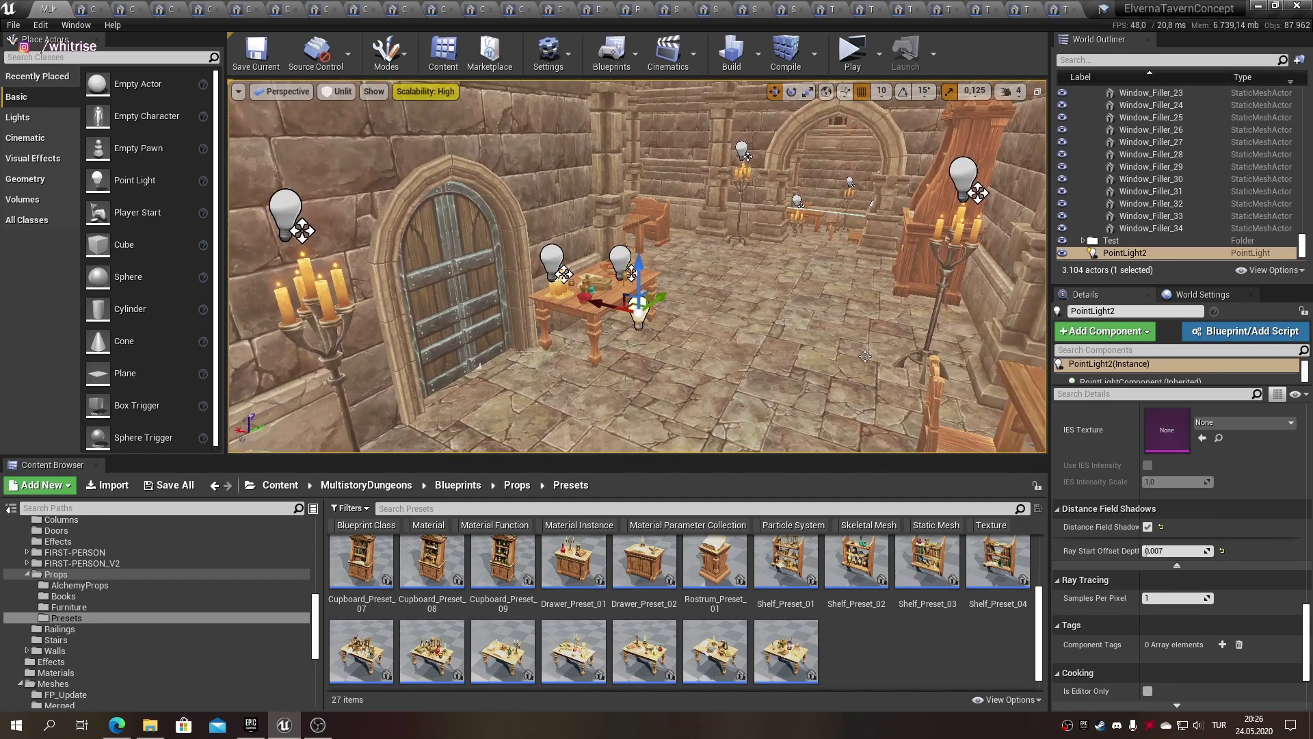
key("Delete")
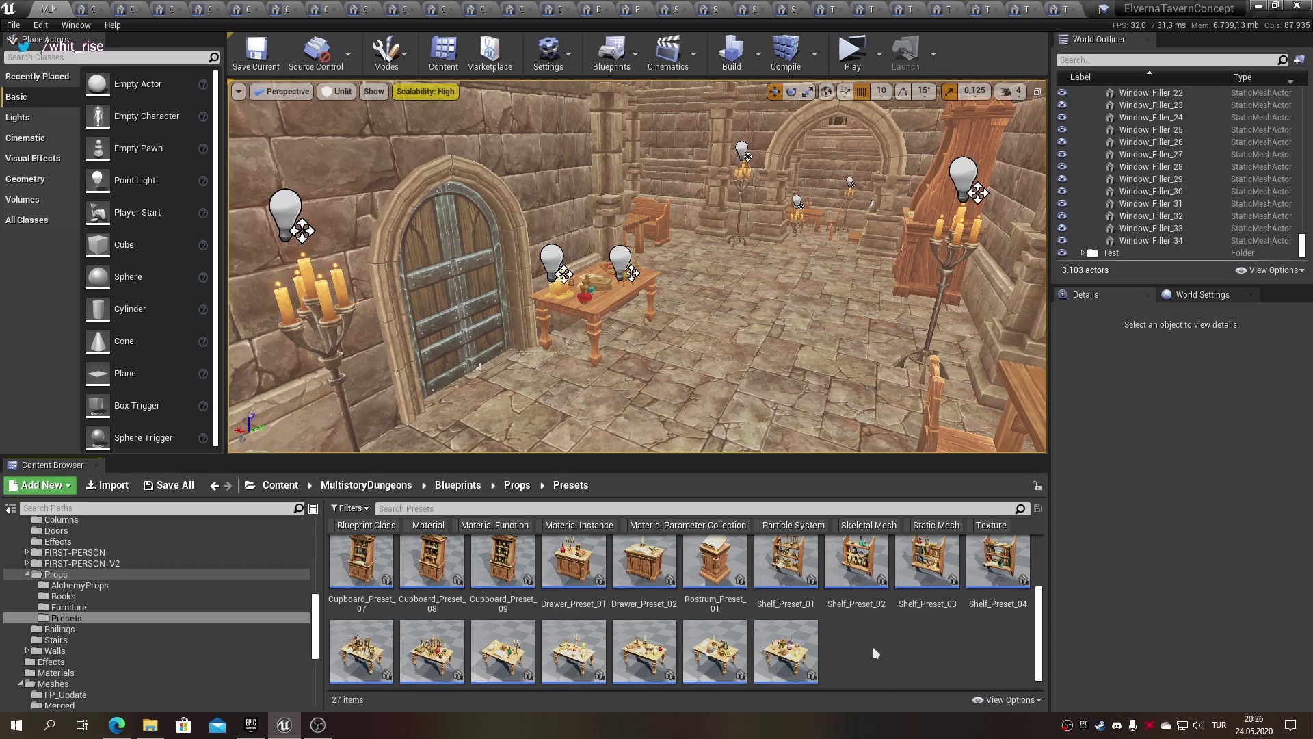
right_click(874, 653)
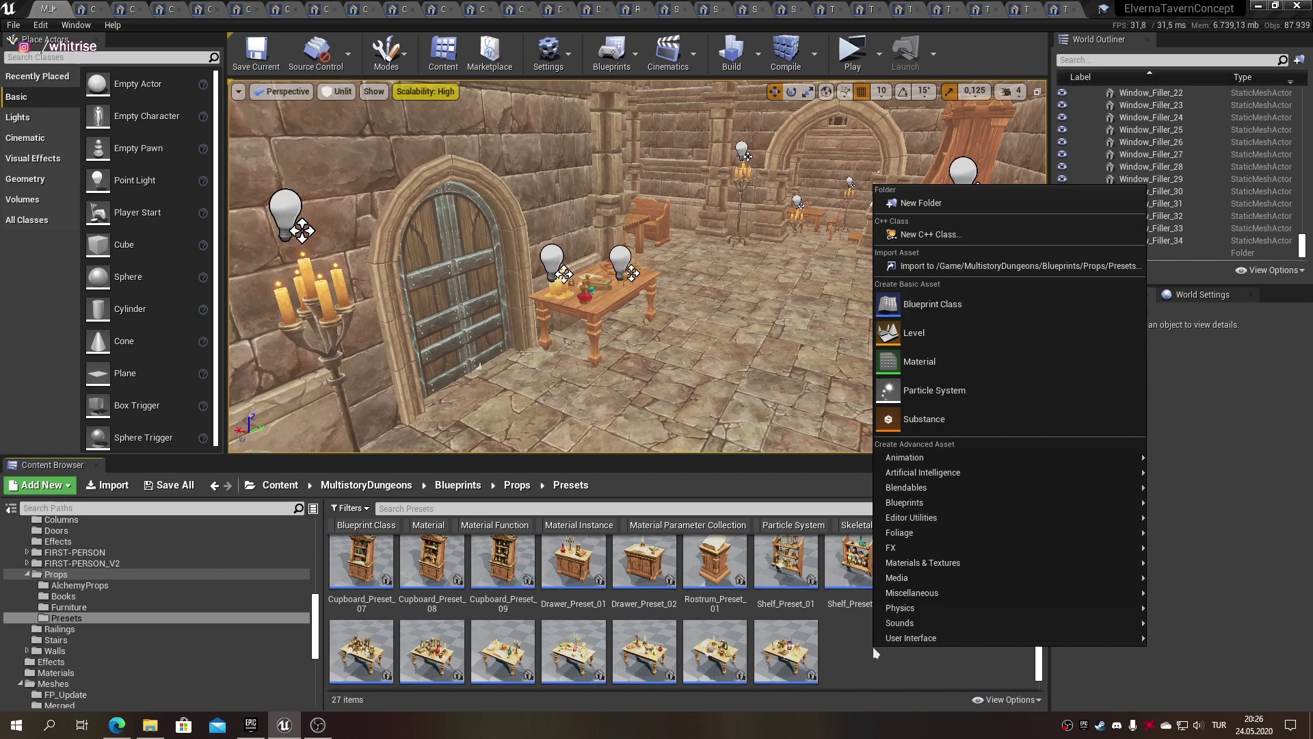
left_click(947, 303)
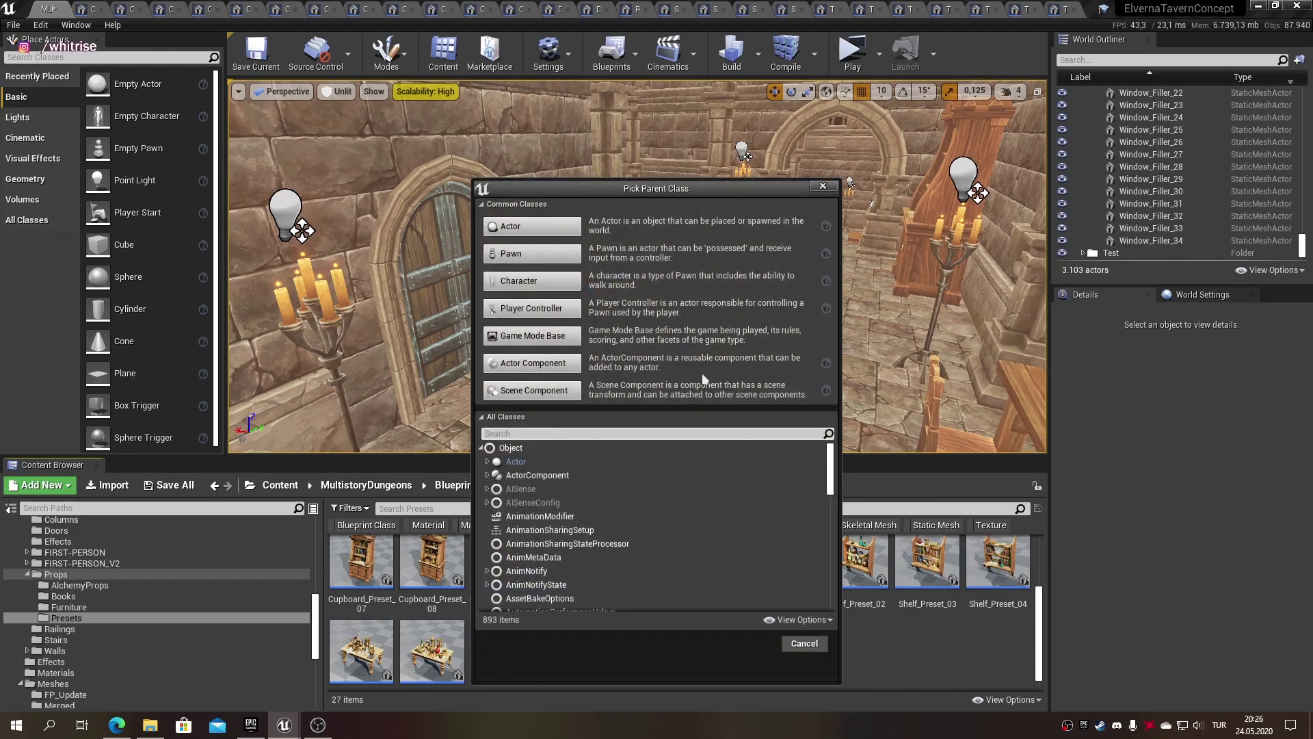
left_click(581, 433)
type("point light")
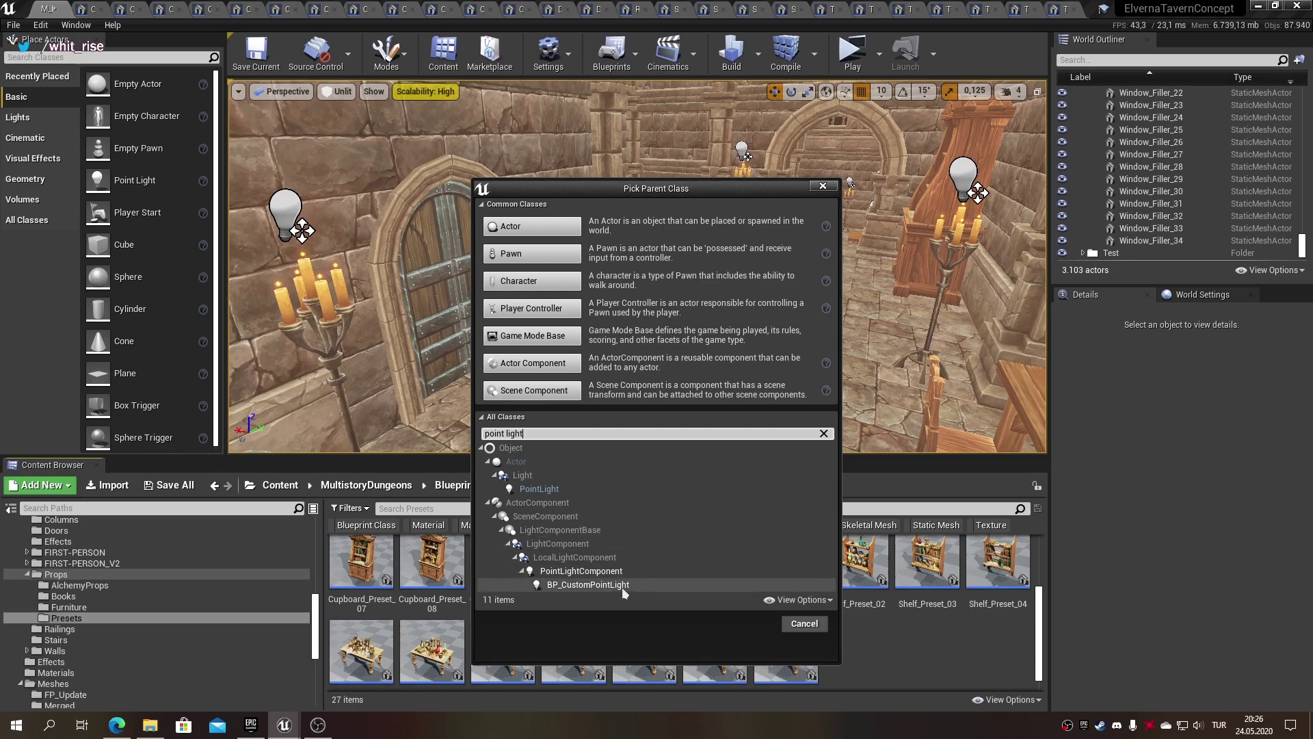
left_click(609, 573)
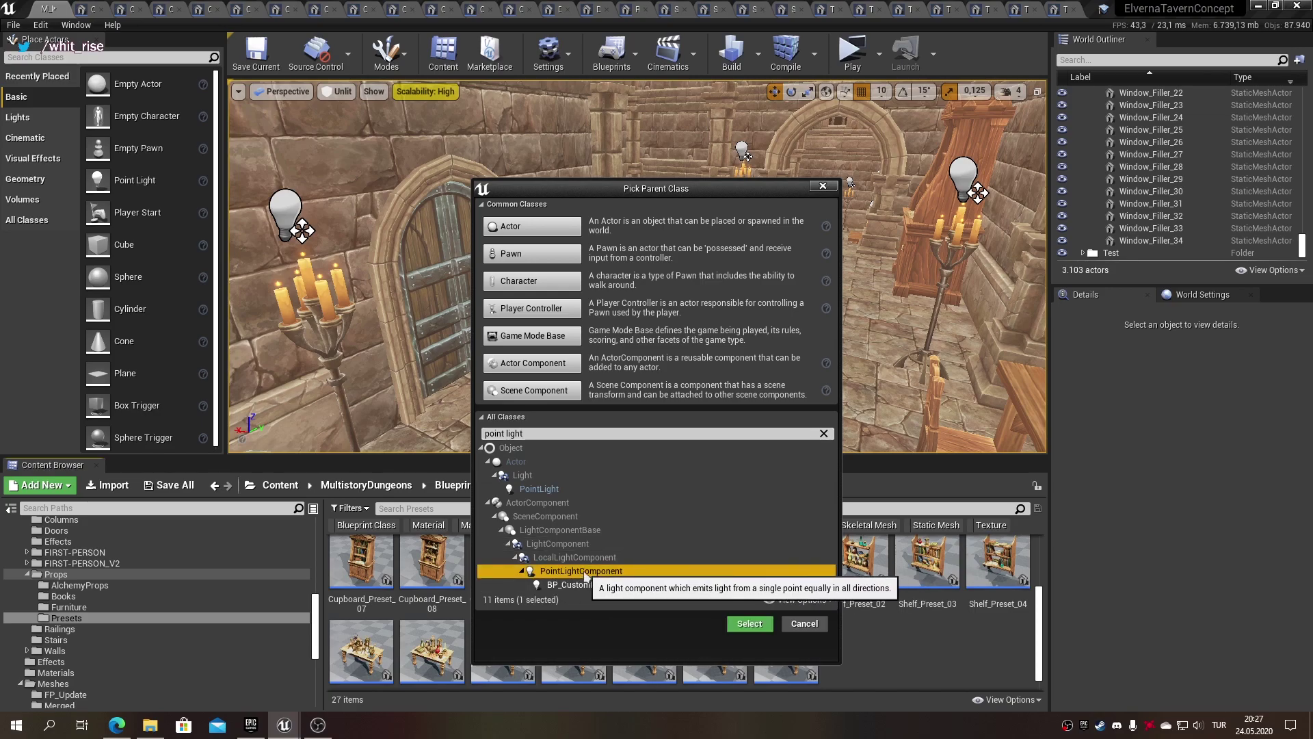
left_click(804, 623)
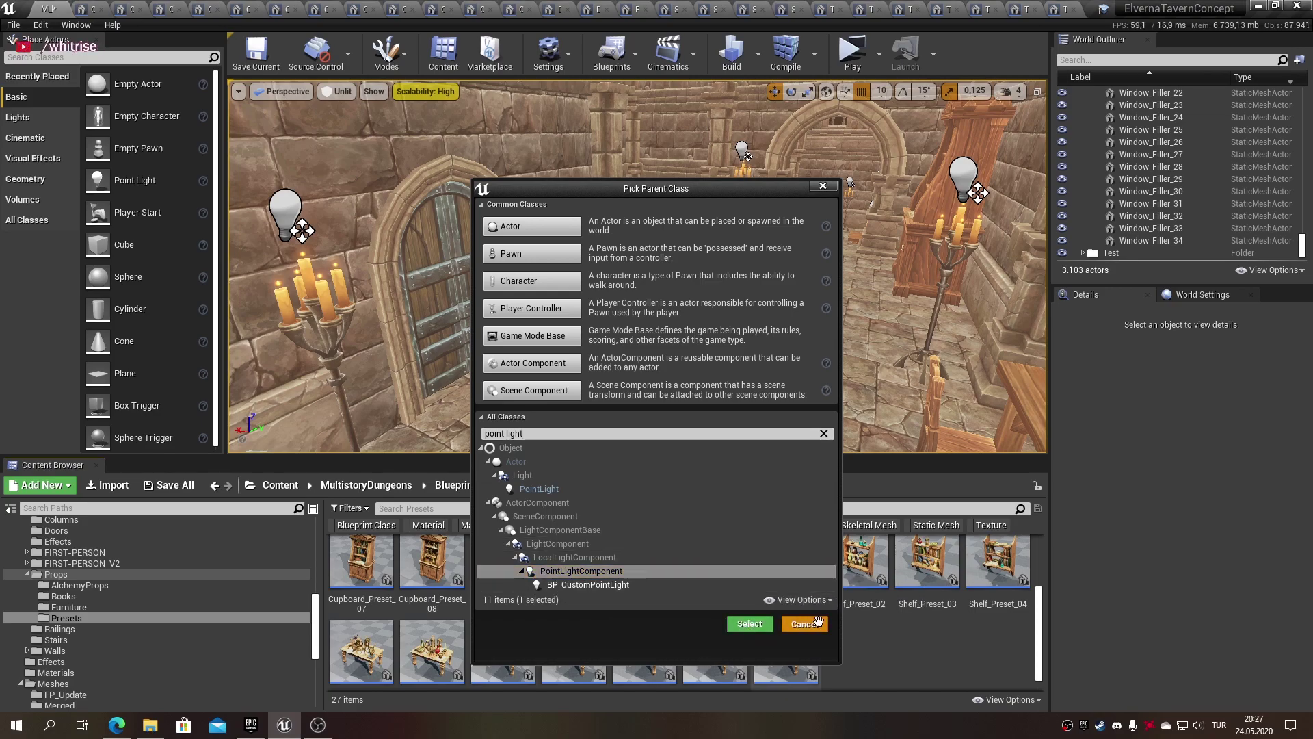
scroll(376, 587, "up", 3)
- Open BP_CustomPointLight and save it
double_click(377, 587)
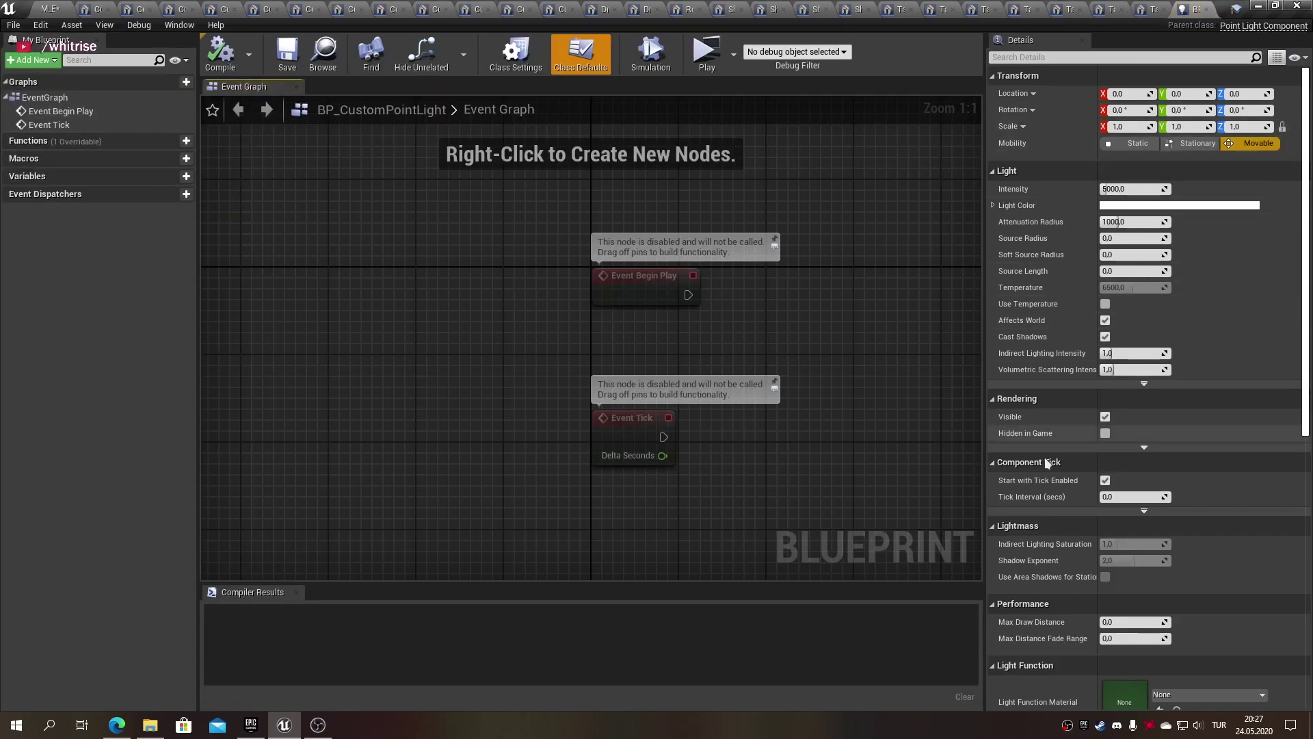
scroll(1043, 547, "down", 3)
scroll(1047, 606, "down", 2)
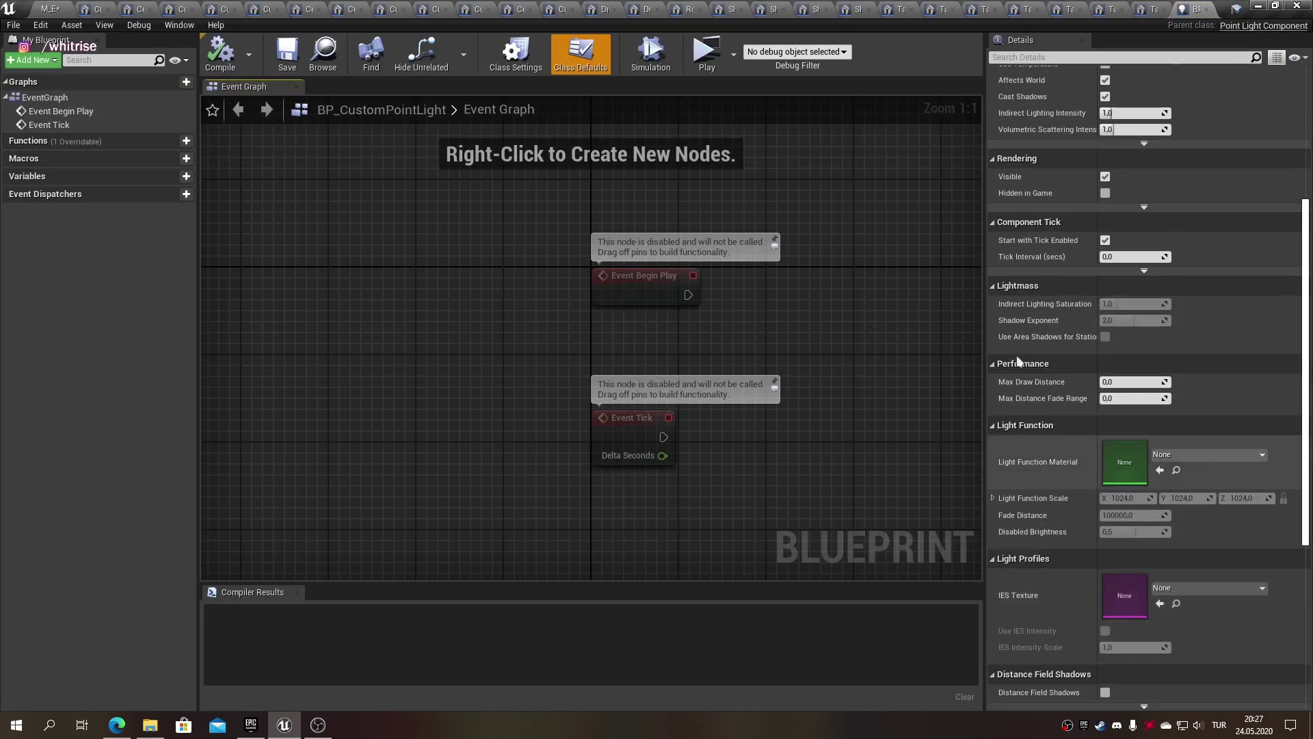
left_click(220, 52)
- Back in the level's Content Browser, select the table preset Blueprints and open them
left_click(313, 54)
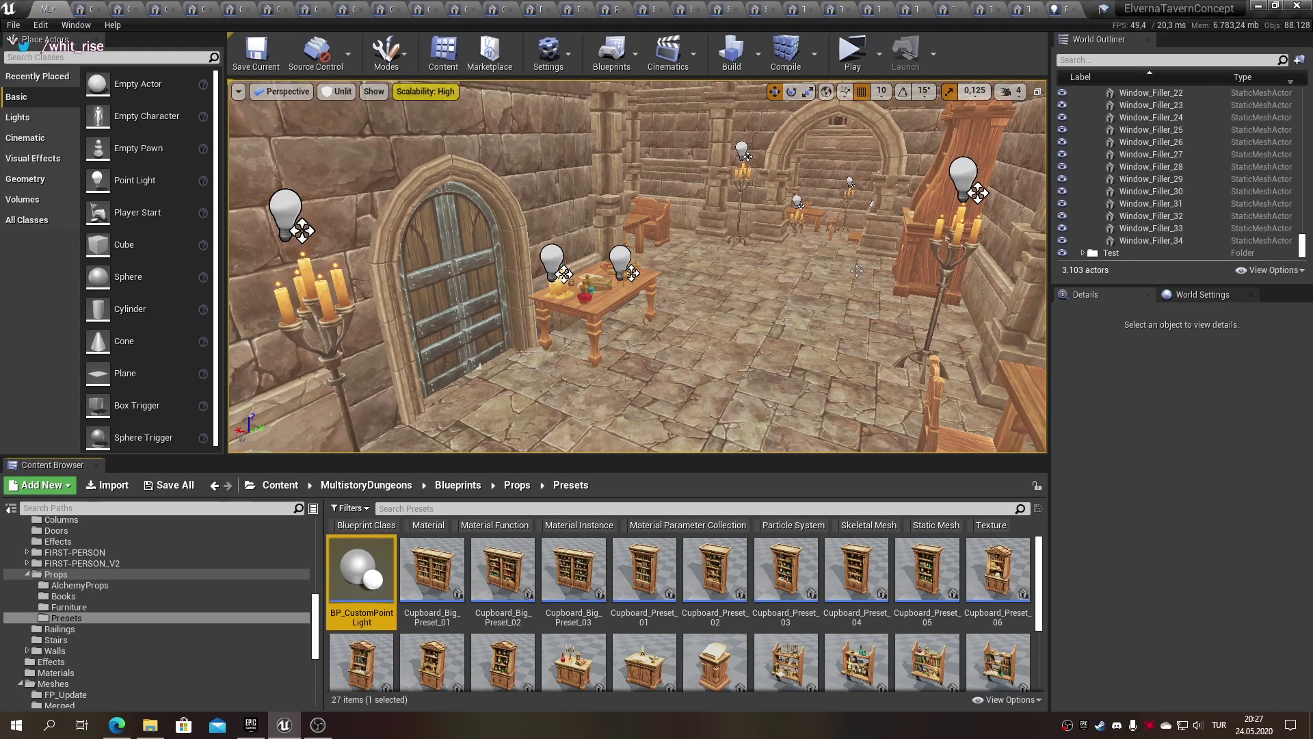
scroll(428, 567, "down", 3)
key("ctrl+a")
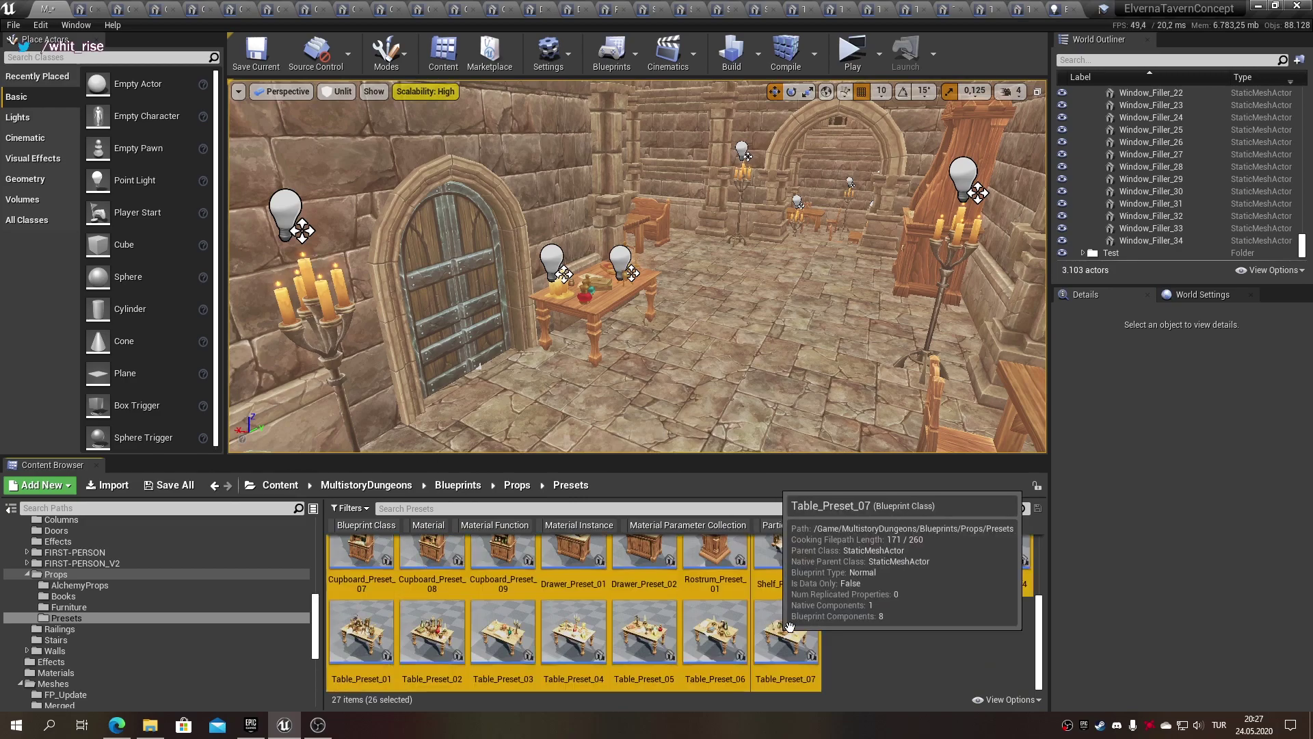
key("Return")
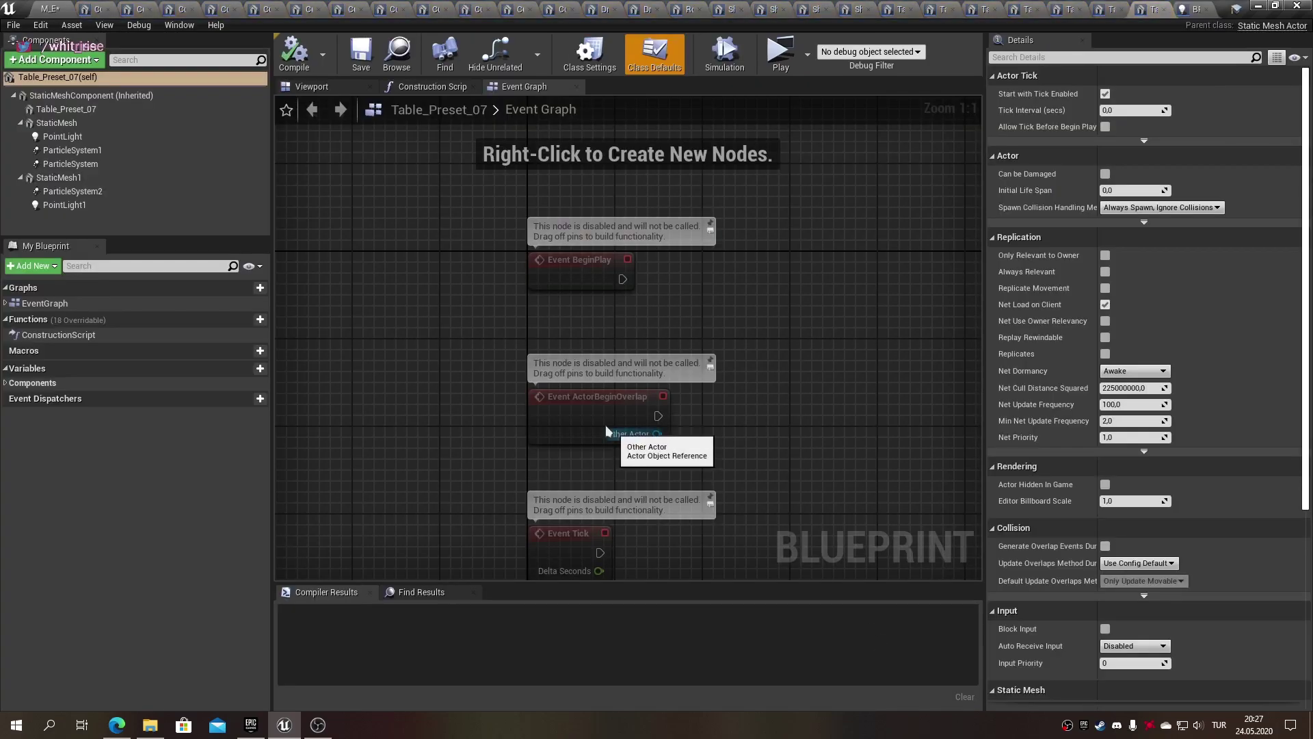
- Add BP_CustomPointLight components under the table's StaticMesh components
left_click(319, 85)
left_click(89, 95)
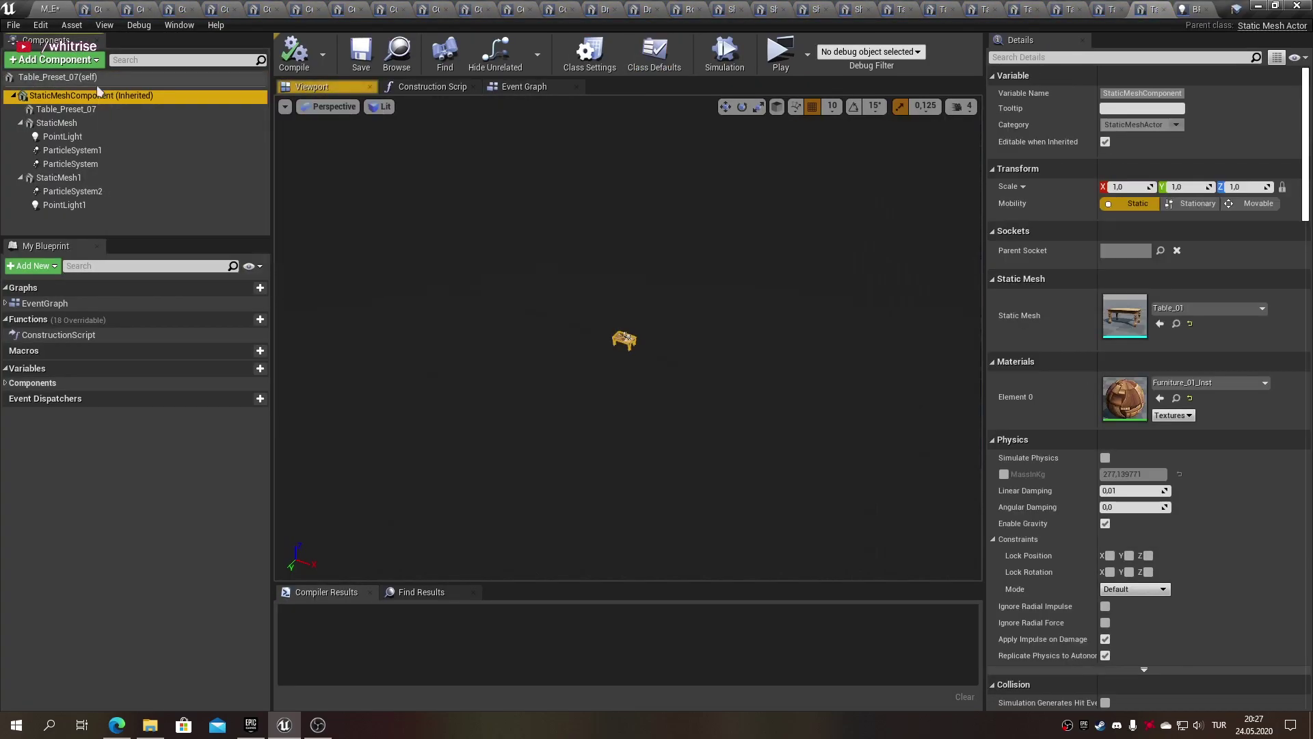
left_click(89, 60)
type("custom")
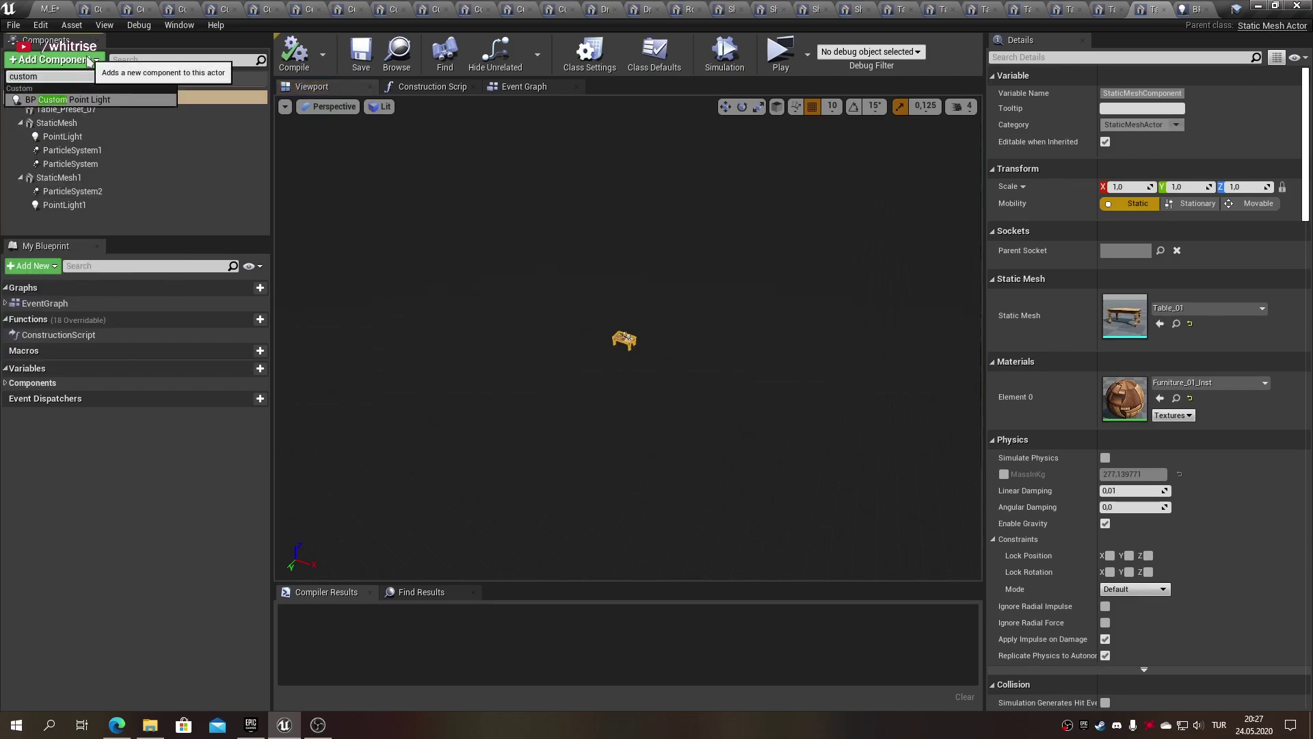
key("Return")
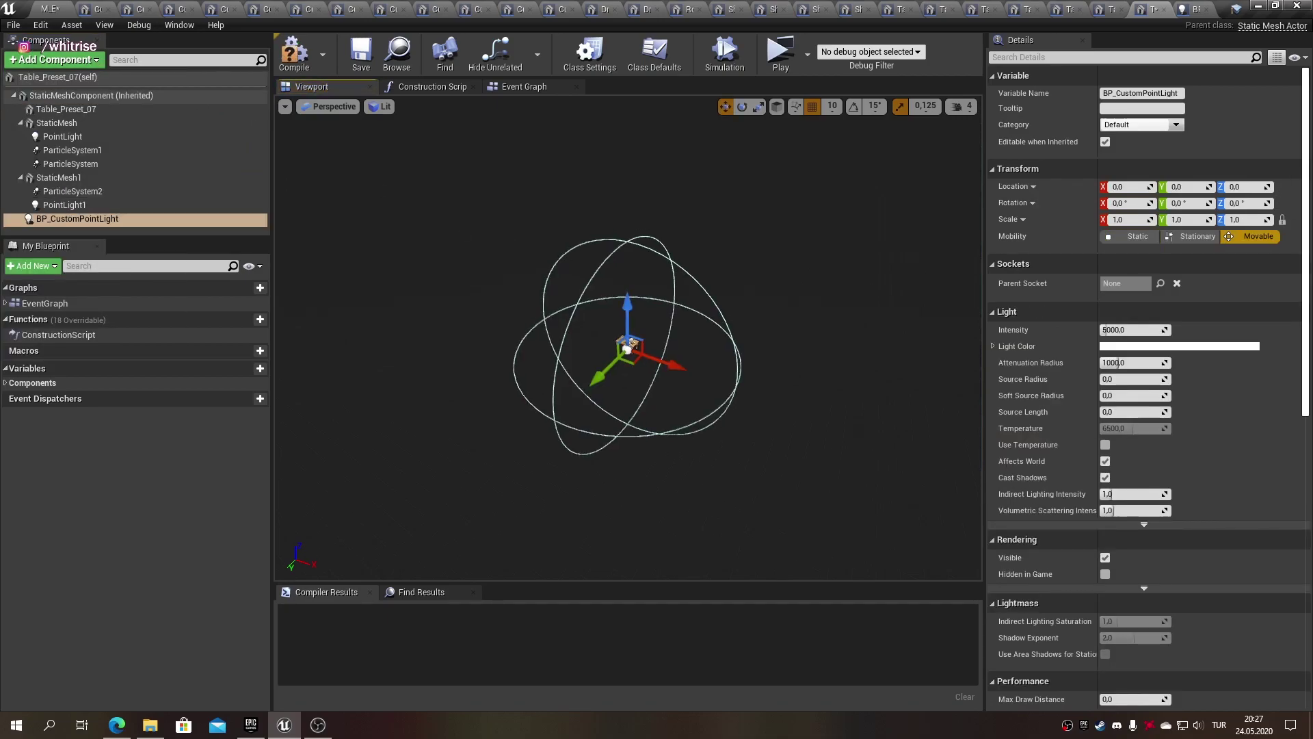
scroll(628, 337, "up", 4)
scroll(628, 337, "up", 3)
scroll(628, 337, "up", 3)
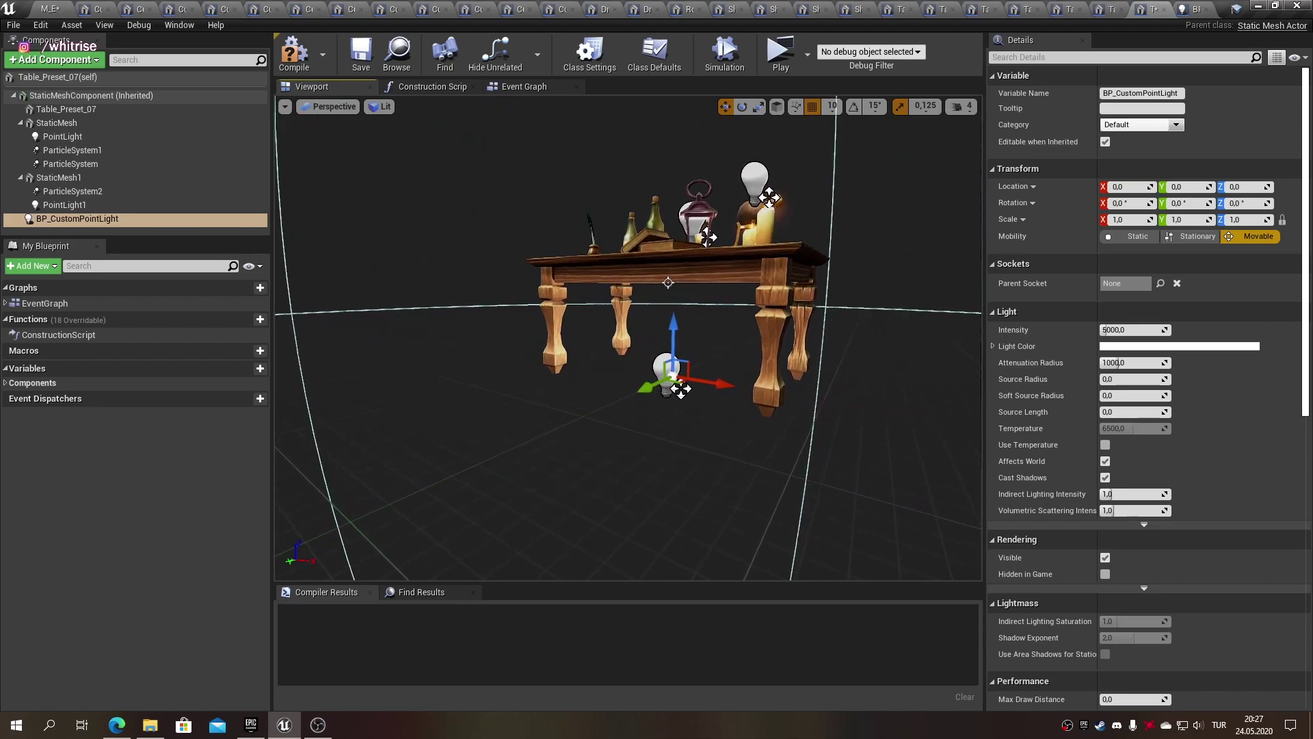
left_click_drag(668, 282, 655, 281, "alt")
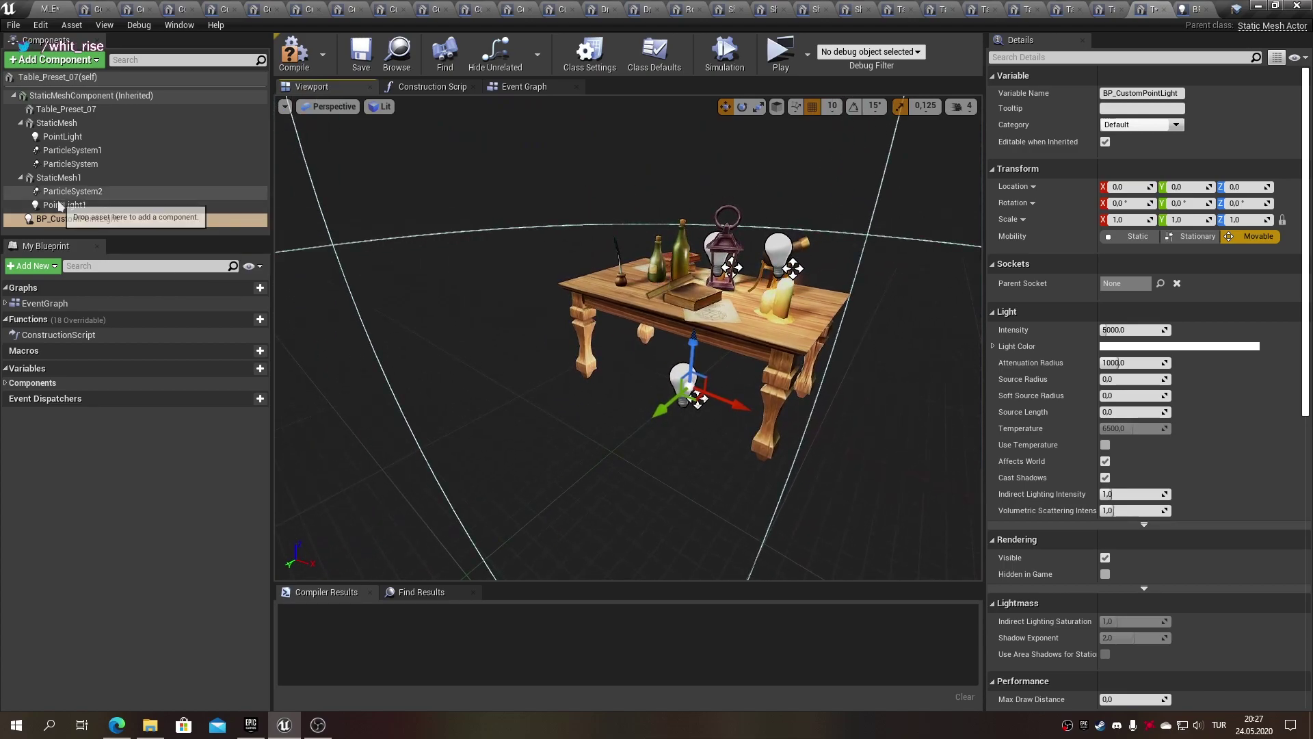
mouse_move(80, 216)
left_mouse_down()
mouse_move(62, 178)
mouse_move(96, 116)
left_mouse_up()
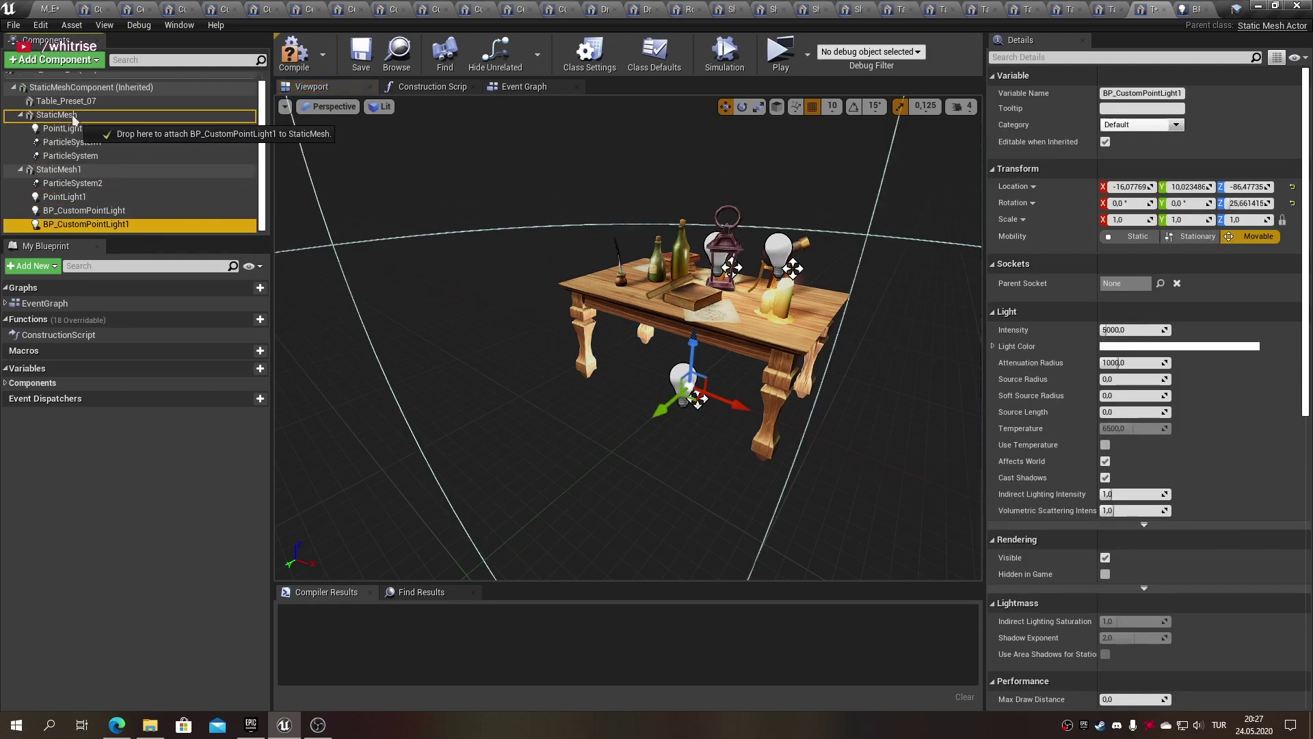
- Copy PointLight1's location onto the custom light under StaticMesh1, then delete PointLight1
left_click(64, 210)
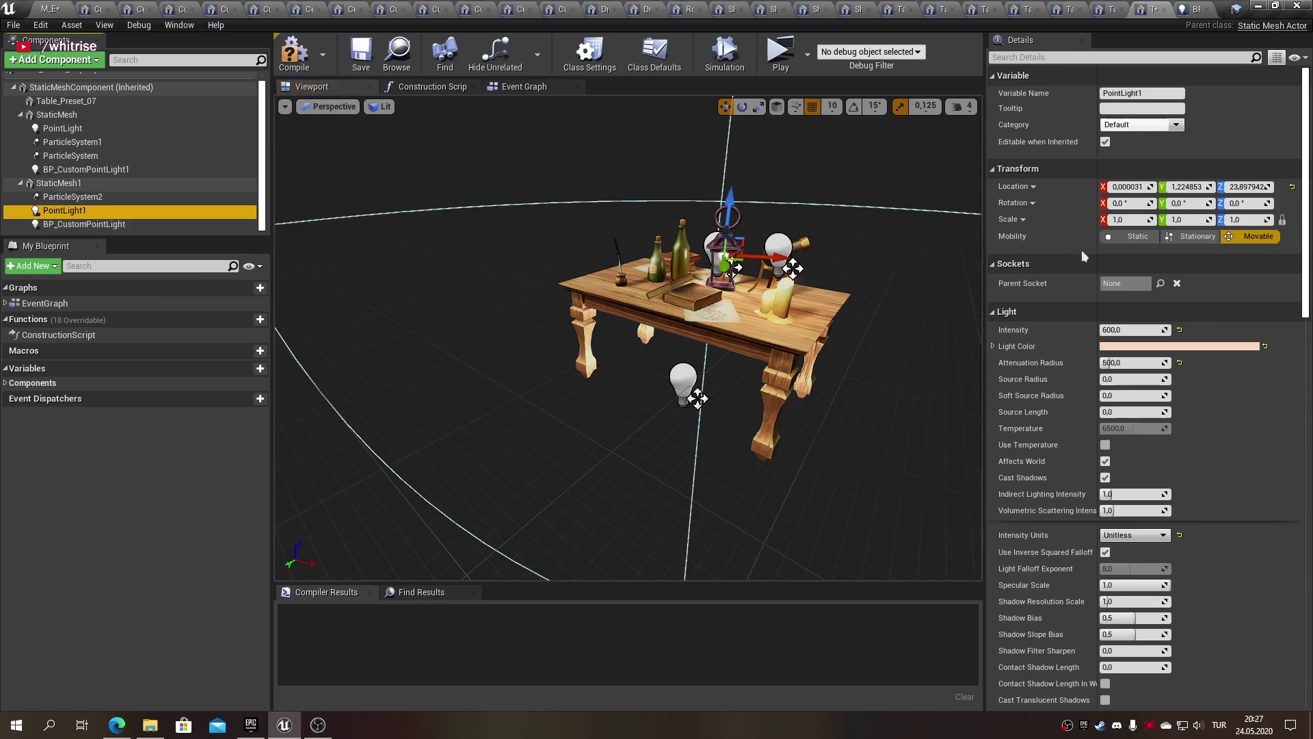
right_click(1015, 190)
left_click(1050, 192)
left_click(83, 224)
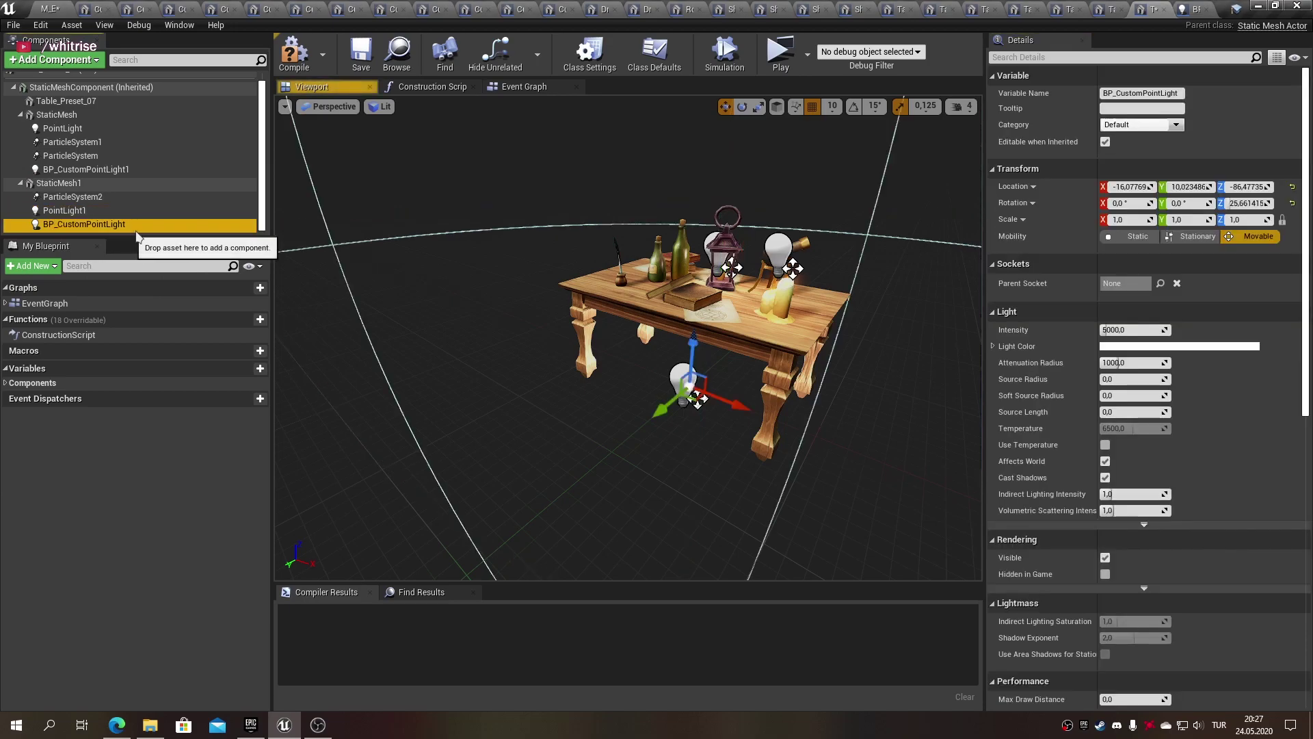
right_click(1019, 188)
left_click(1041, 207)
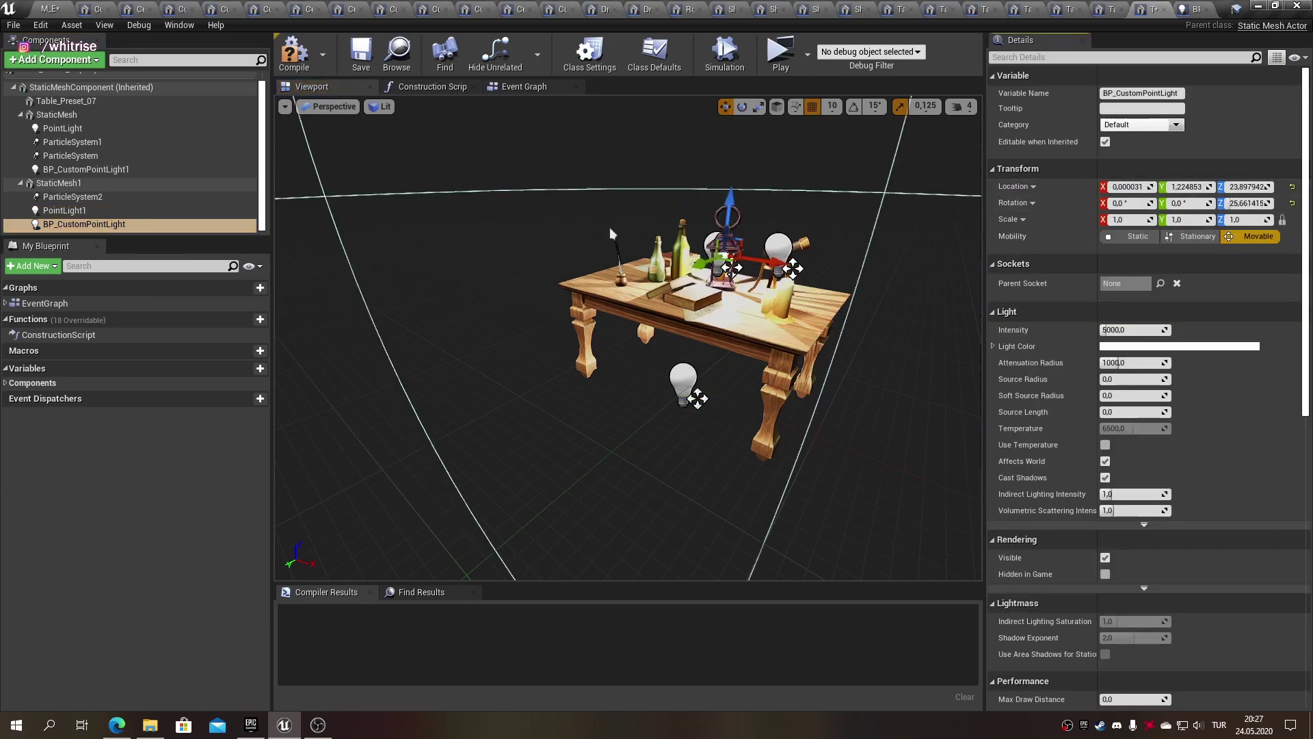
left_click(164, 210)
key("Delete")
- Copy PointLight's location onto BP_CustomPointLight1, delete PointLight, and compile the Blueprint
left_click(88, 150)
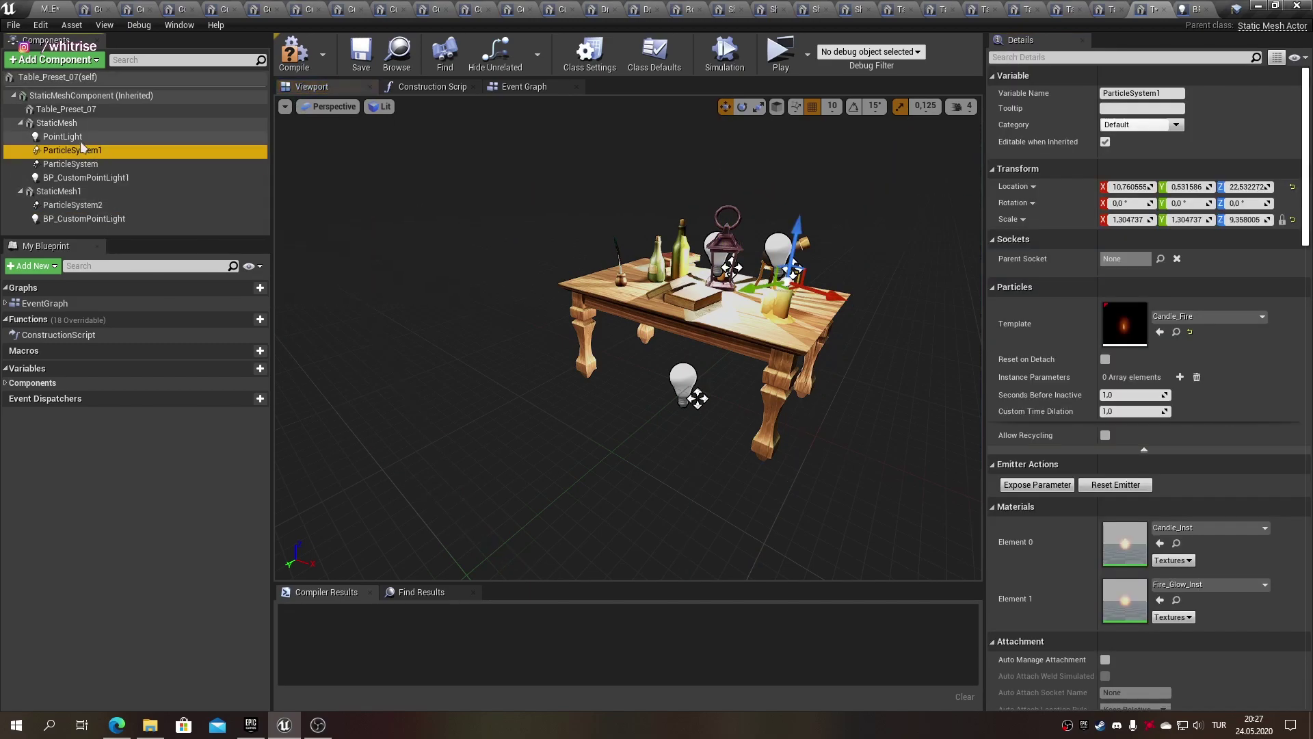
left_click(62, 136)
right_click(1017, 188)
left_click(1040, 194)
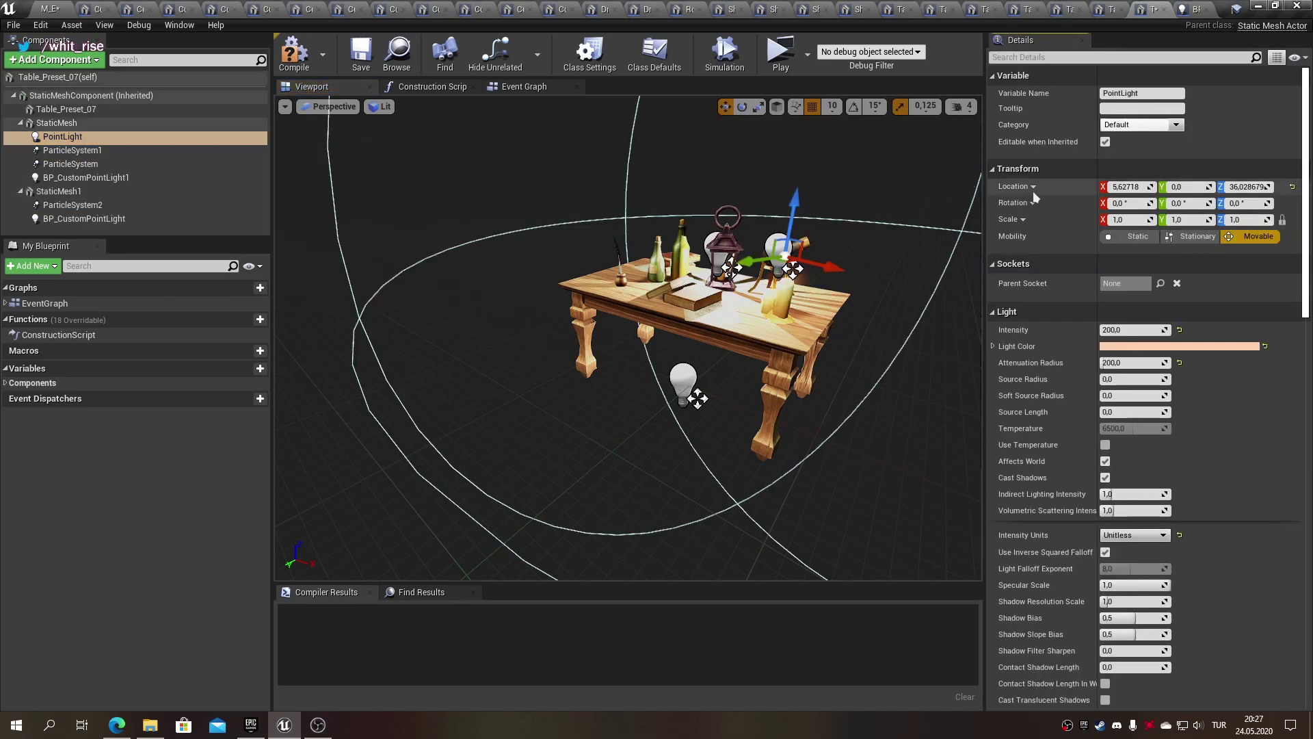
left_click(108, 181)
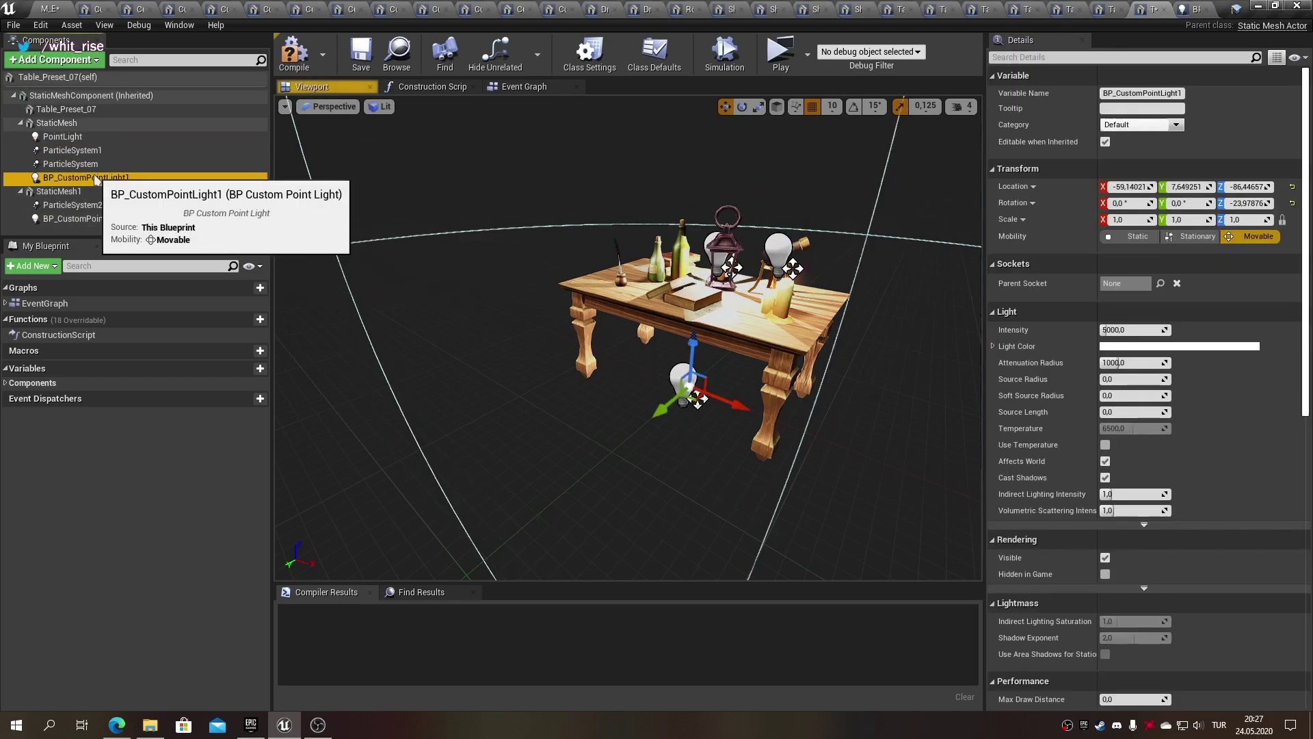
right_click(1016, 193)
left_click(1040, 220)
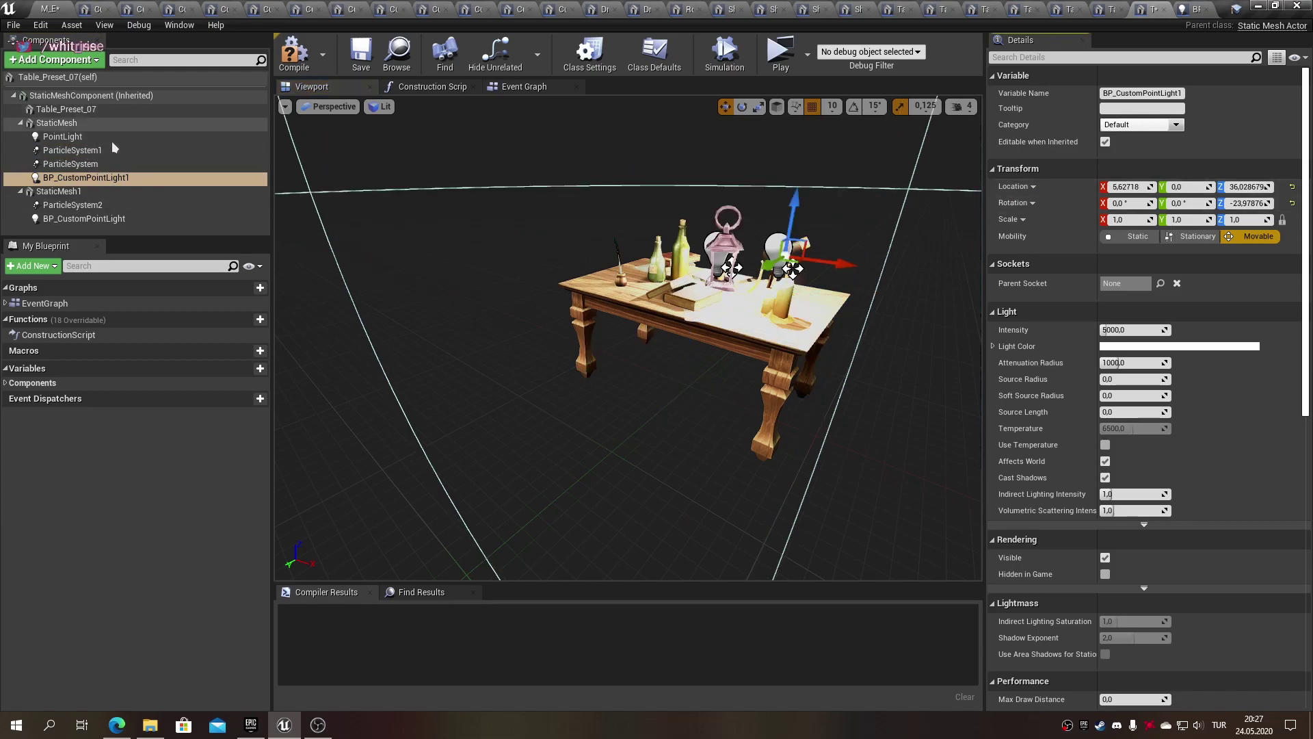
left_click(86, 141)
key("Delete")
key("F7")
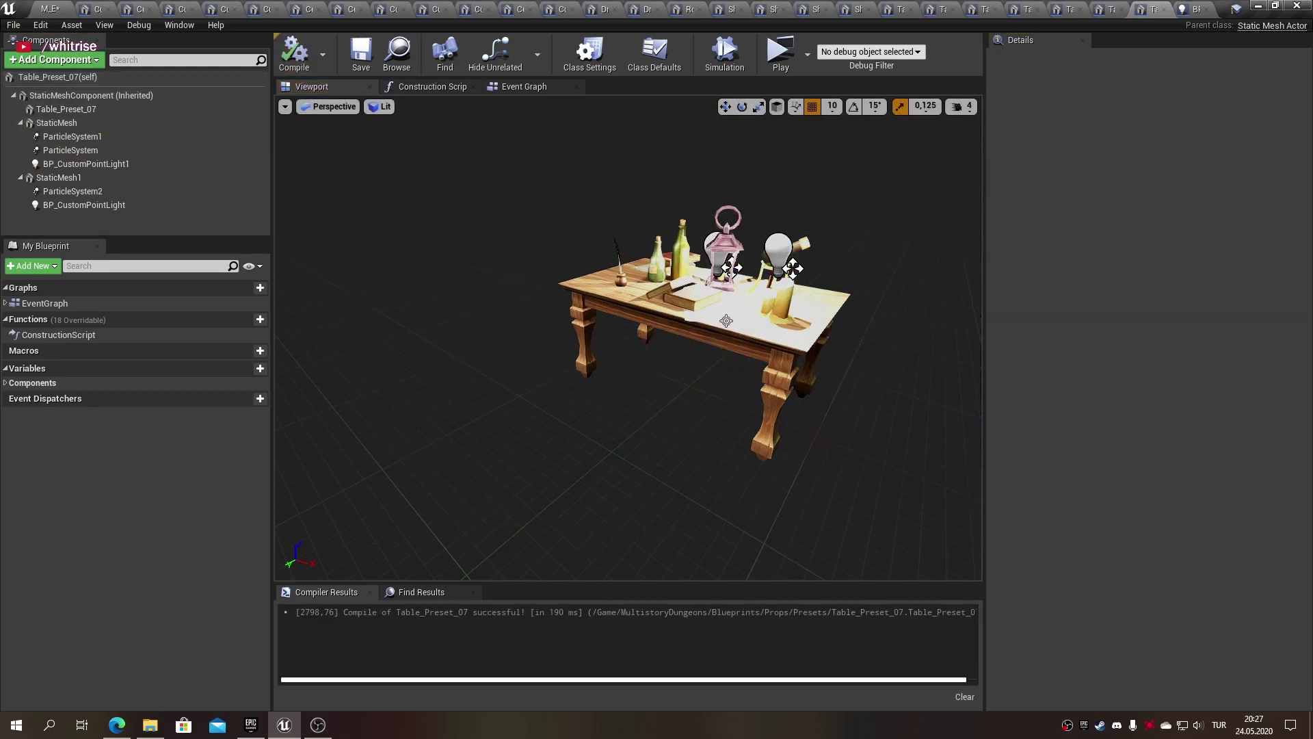
- Use File > Save All to save the M_Elverna map and every other unsaved asset
left_click(12, 24)
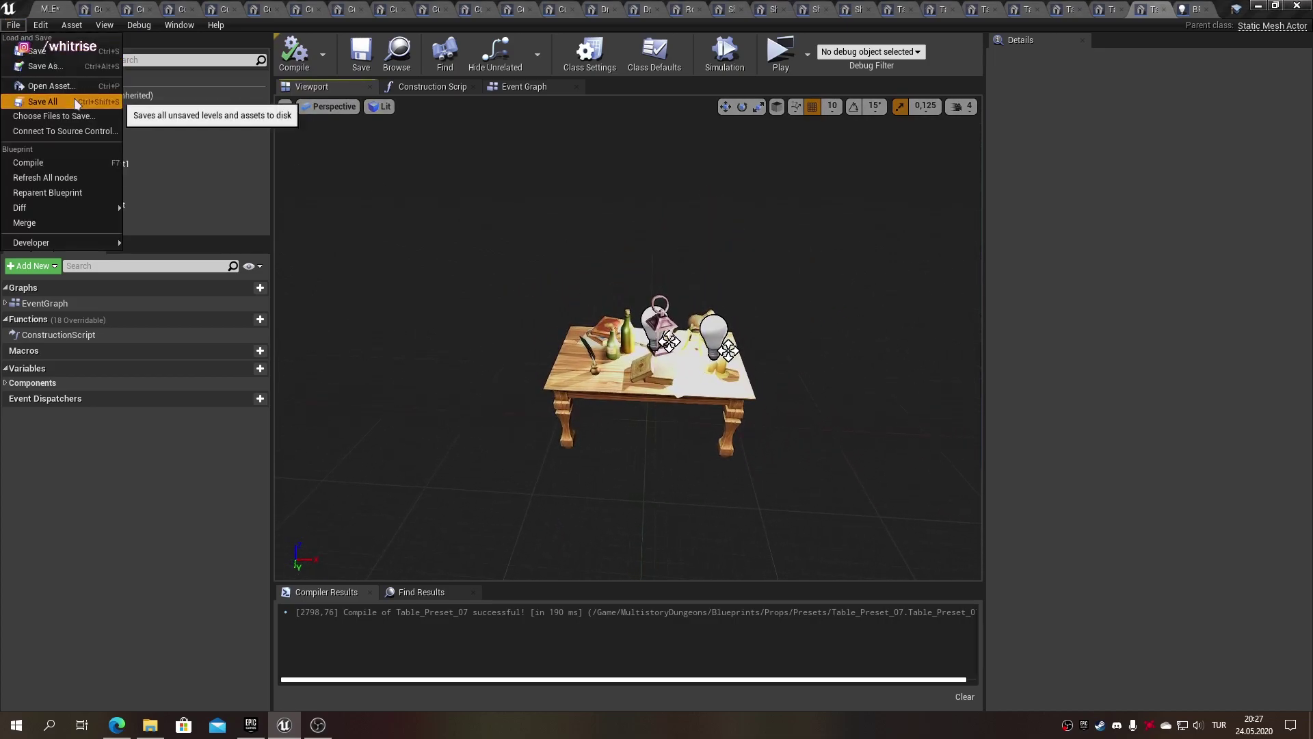
left_click(41, 100)
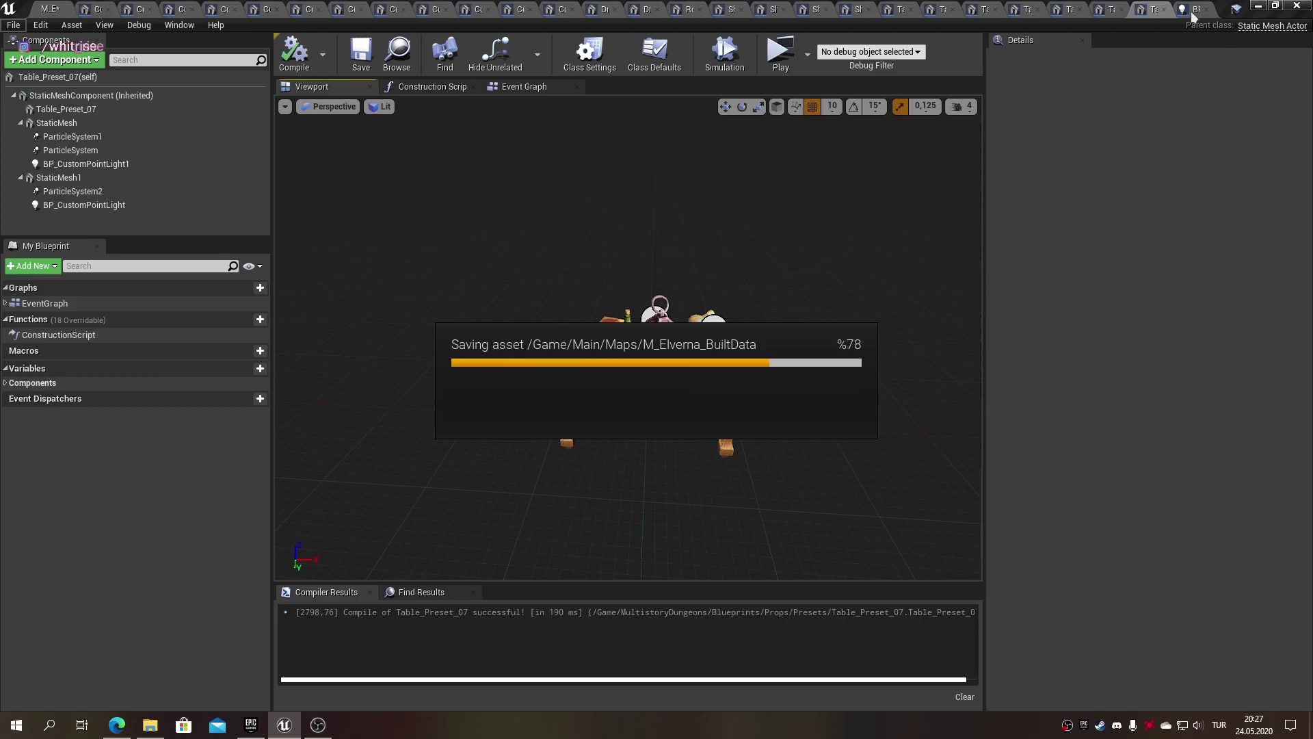
left_click_drag(764, 300, 678, 328)
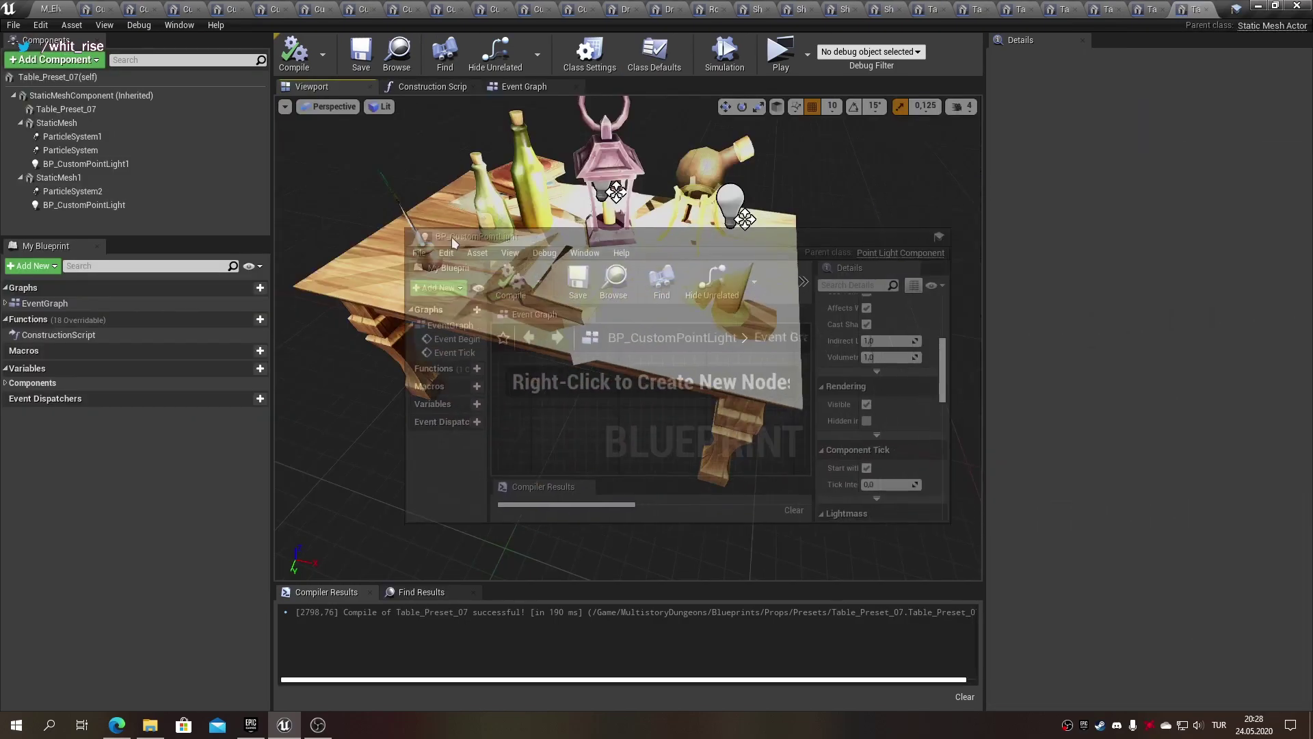
- Set BP_CustomPointLight's Light Color to peach FFB87CFF, redock its editor, and show Table_Preset_06
left_click_drag(1209, 14, 98, 247)
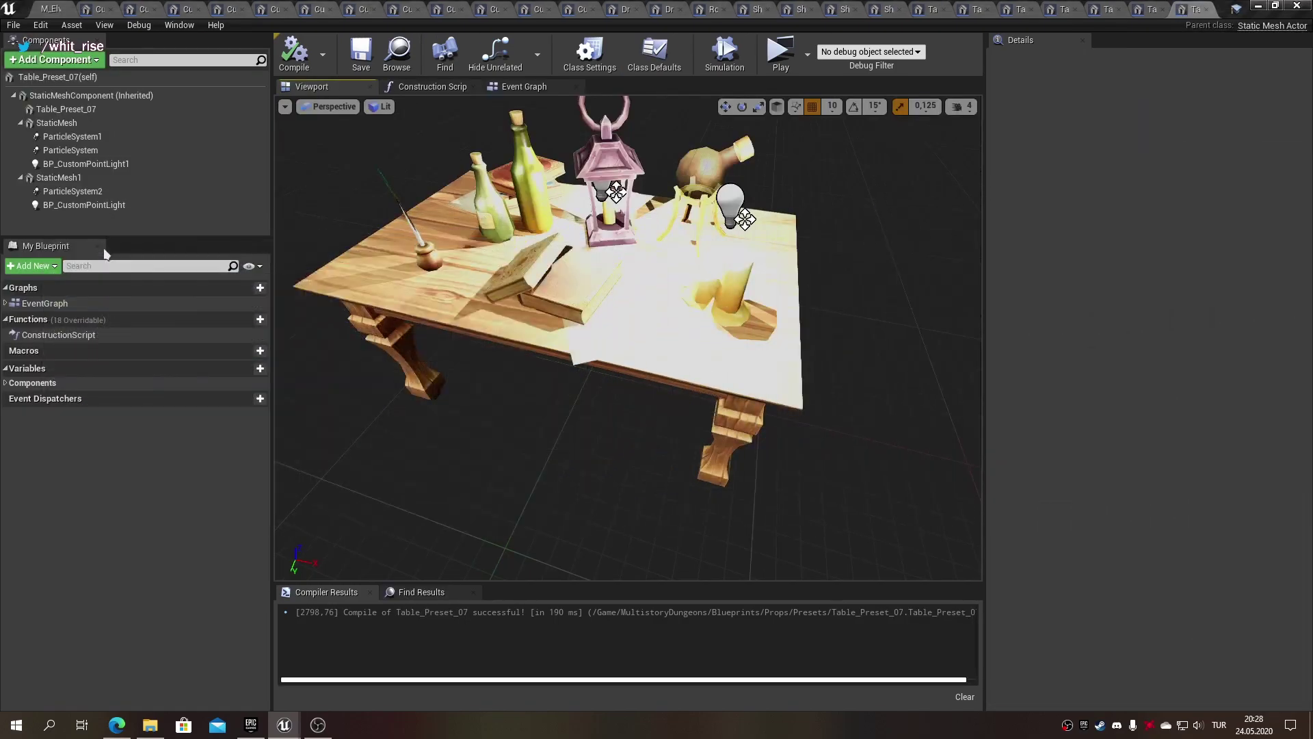
scroll(473, 413, "up", 2)
scroll(474, 413, "up", 2)
scroll(473, 413, "up", 2)
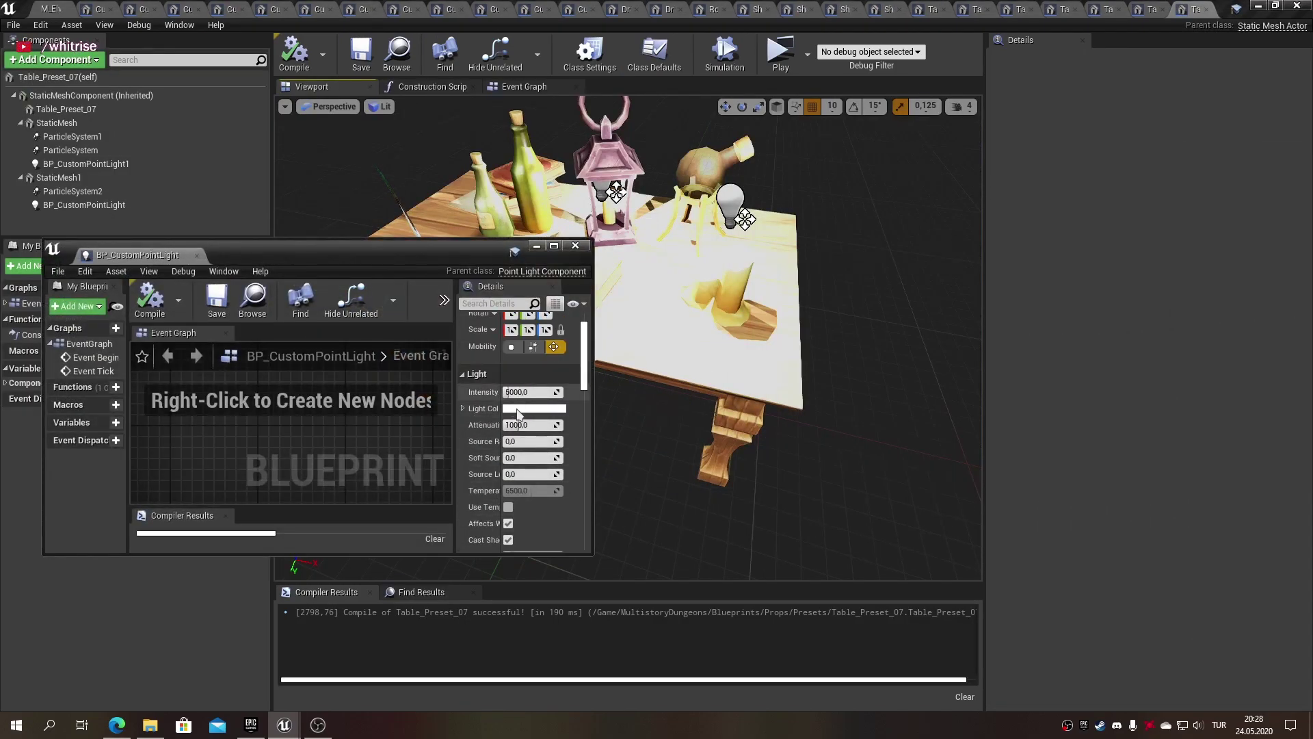
left_click(515, 411)
left_click(650, 460)
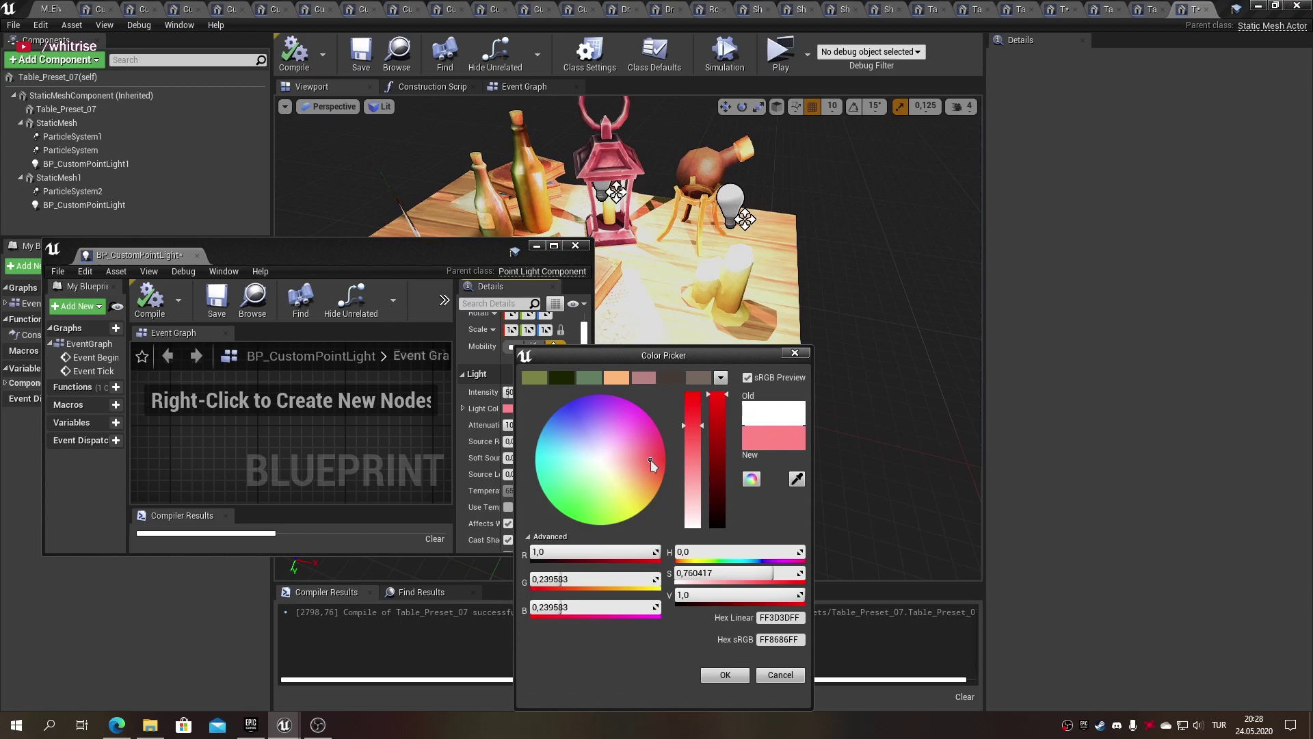
left_click(561, 412)
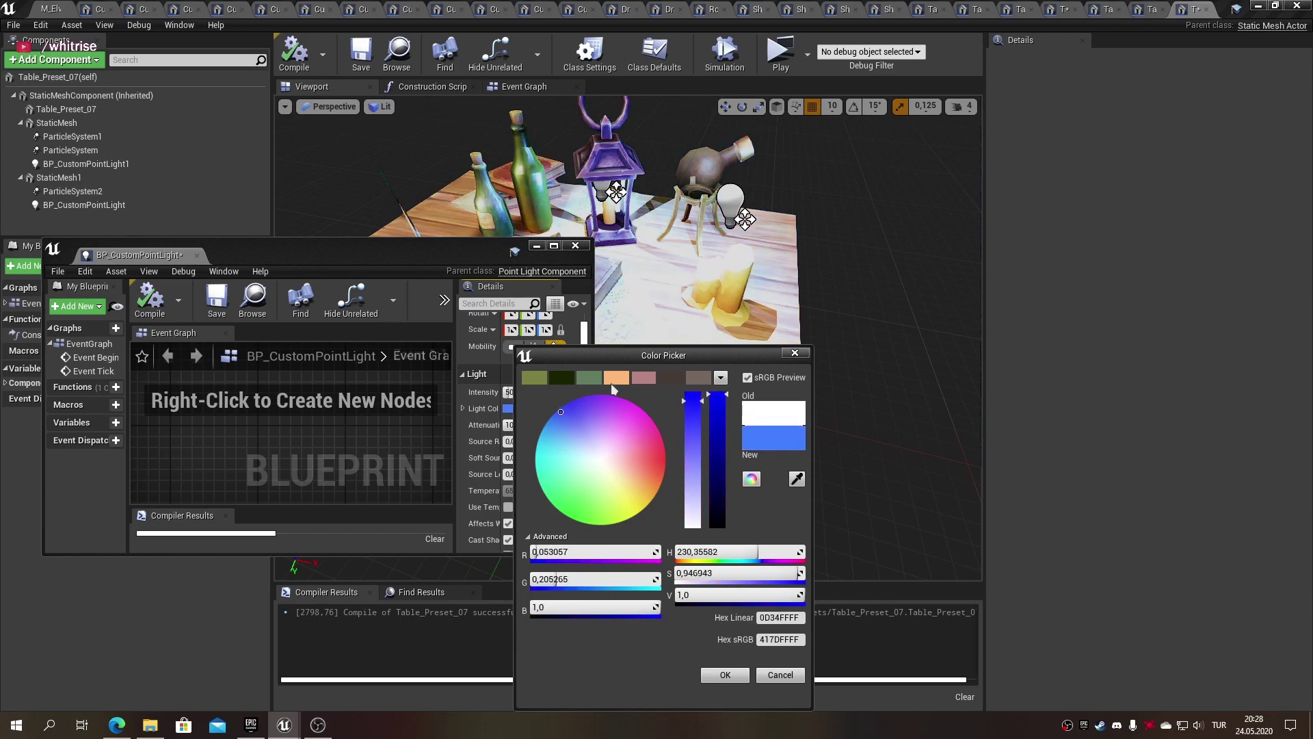
mouse_move(595, 427)
left_mouse_down()
mouse_move(564, 414)
mouse_move(599, 453)
left_mouse_up()
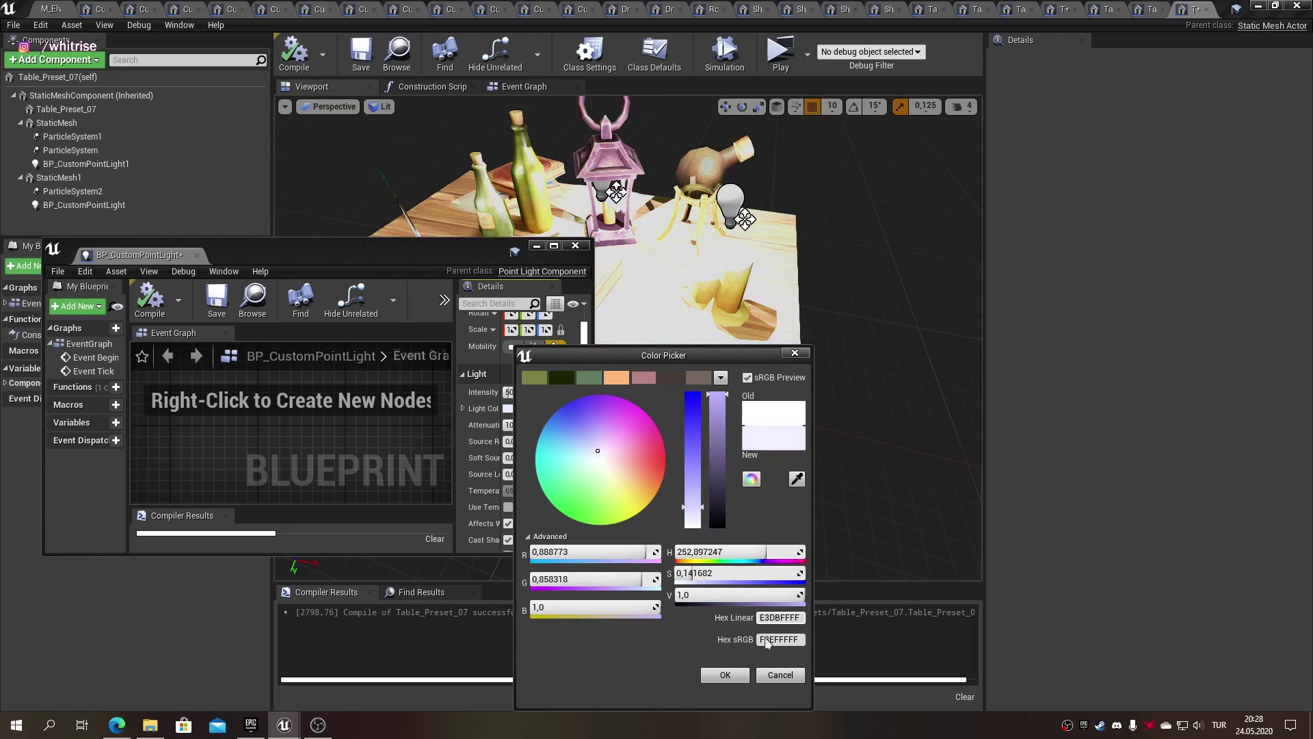
left_click(616, 376)
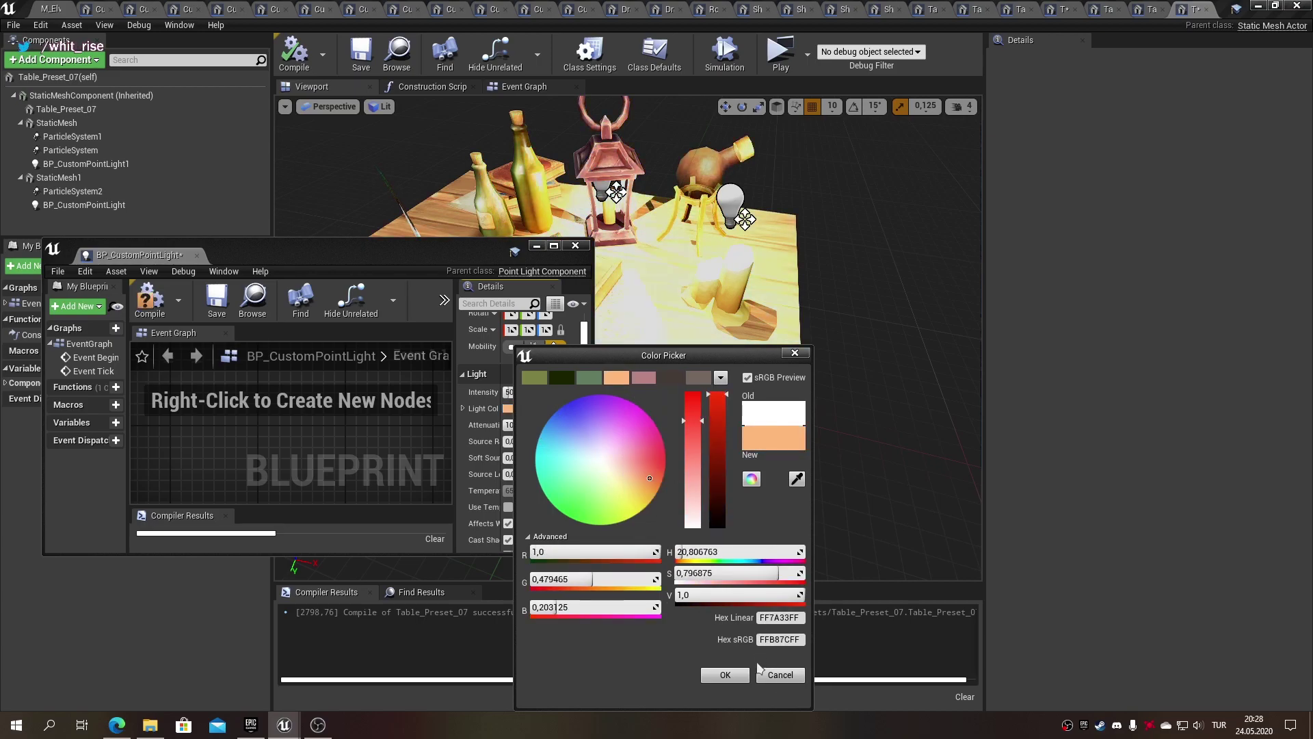
left_click(725, 675)
left_click_drag(137, 254, 1187, 7)
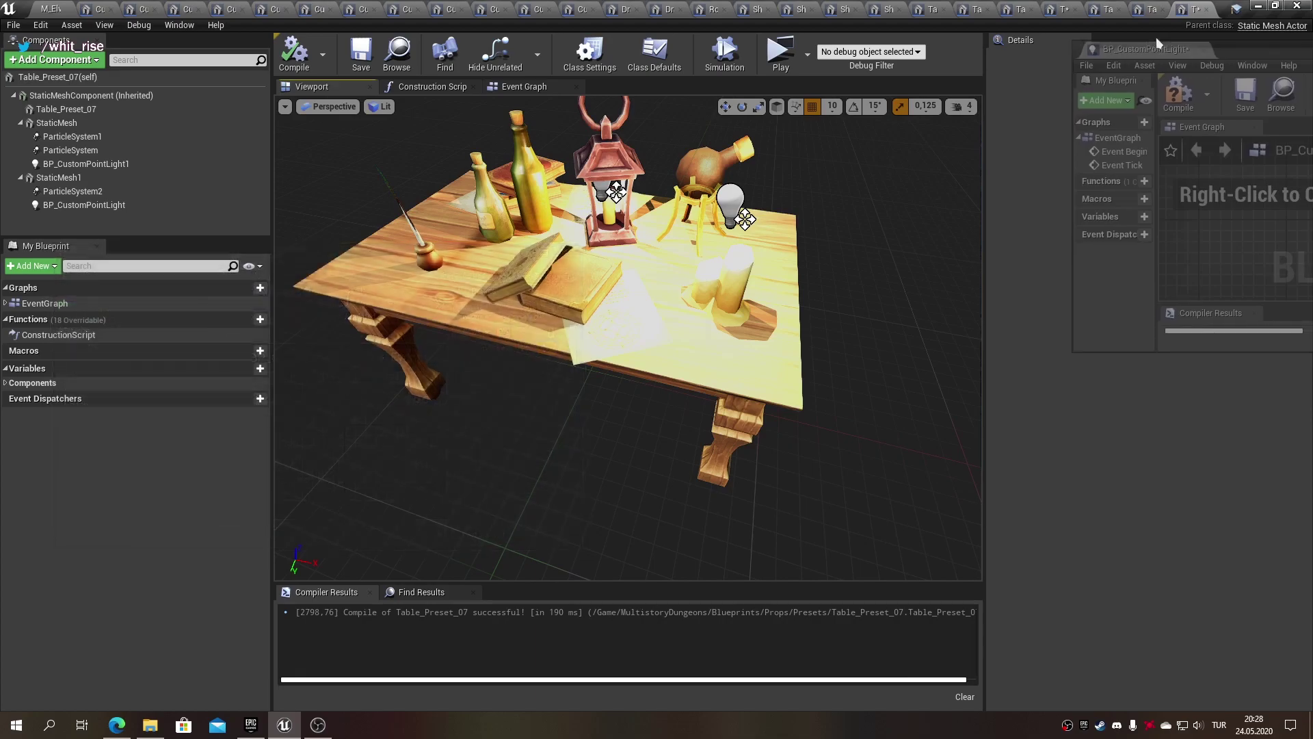
left_click(1111, 9)
- Give Table_Preset_06's original point light a light peach colour
left_click(62, 136)
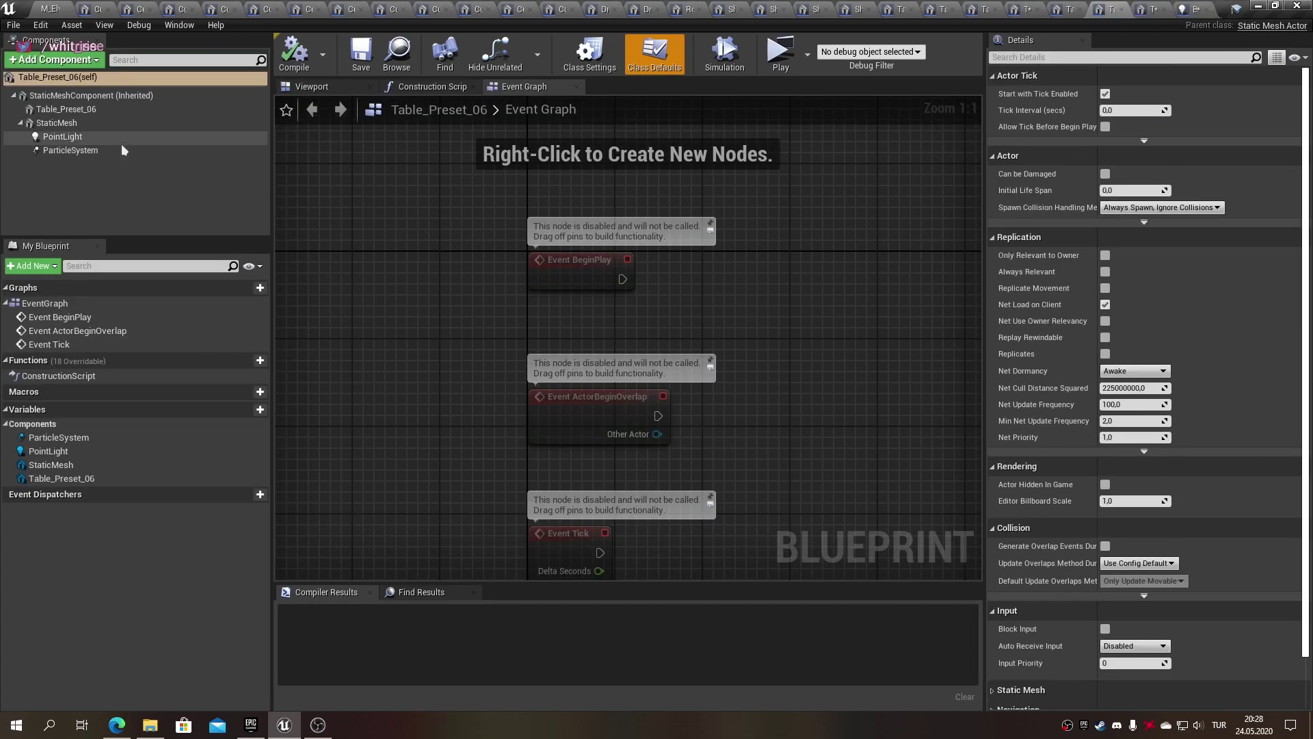
left_click(1140, 346)
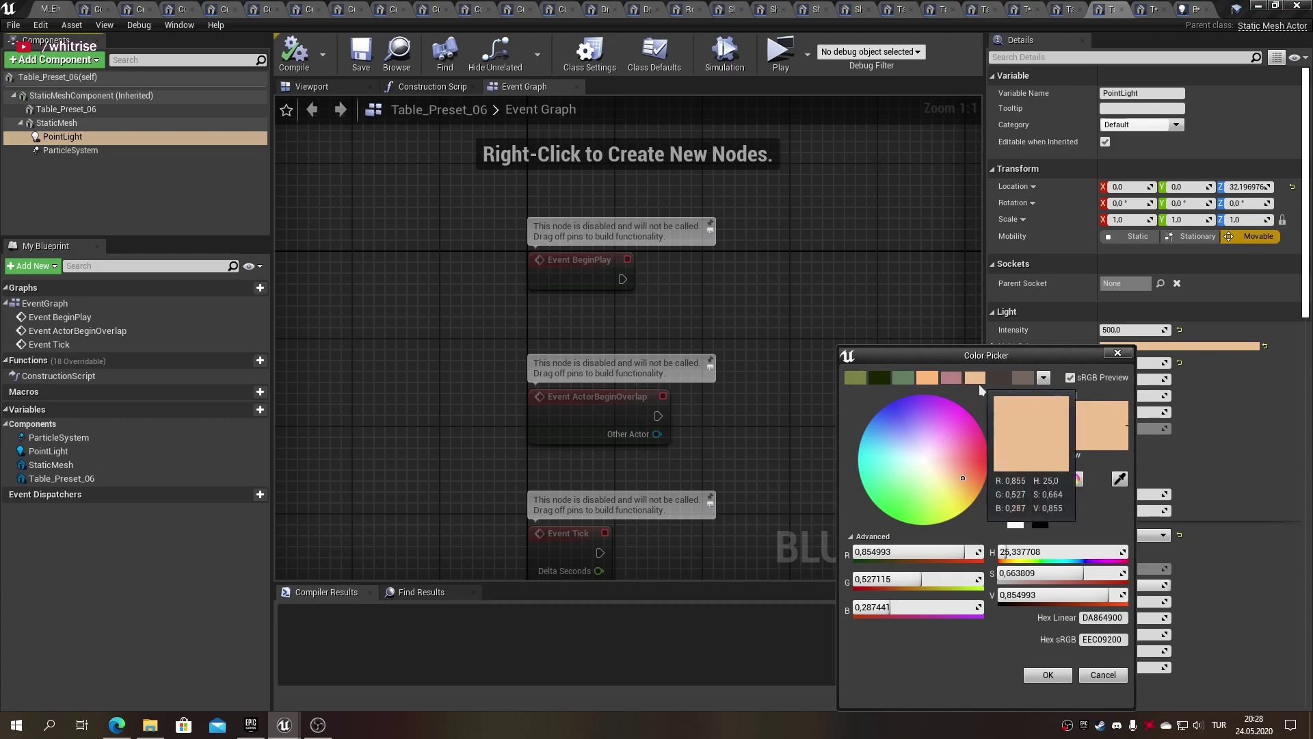
left_click(928, 378)
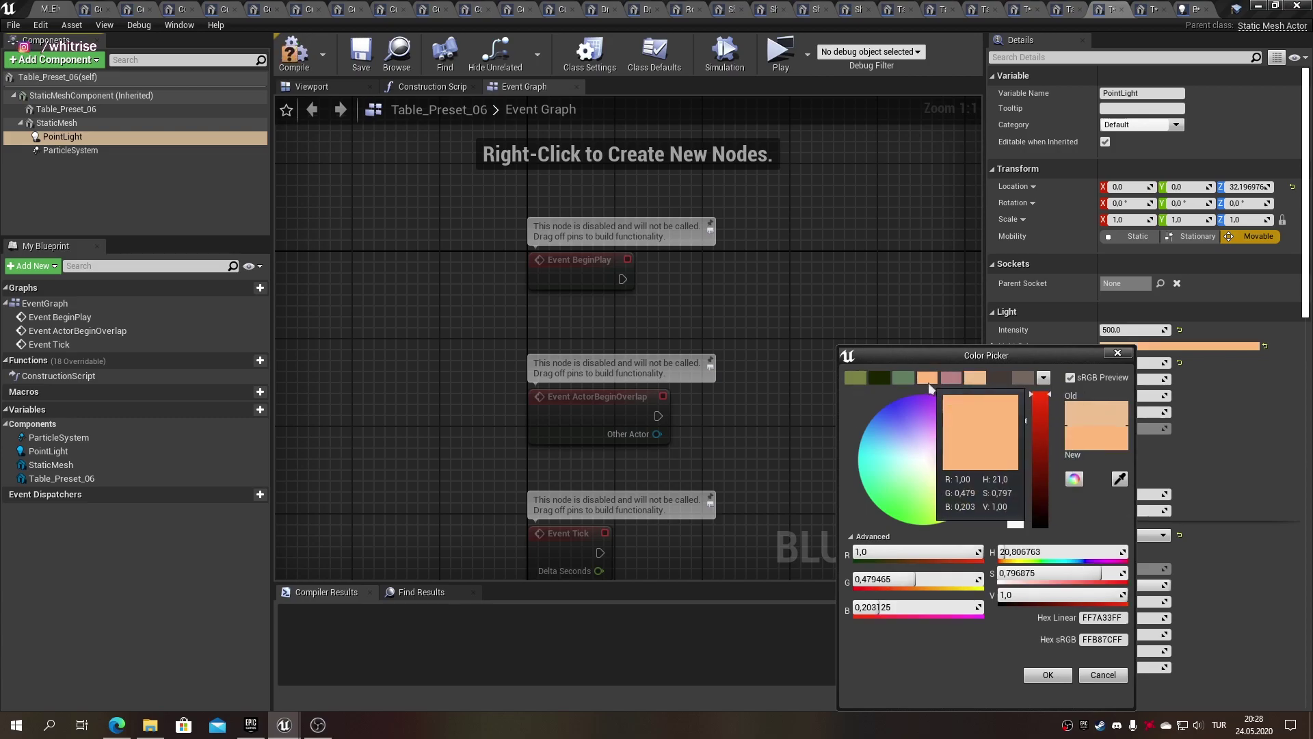
left_click(980, 378)
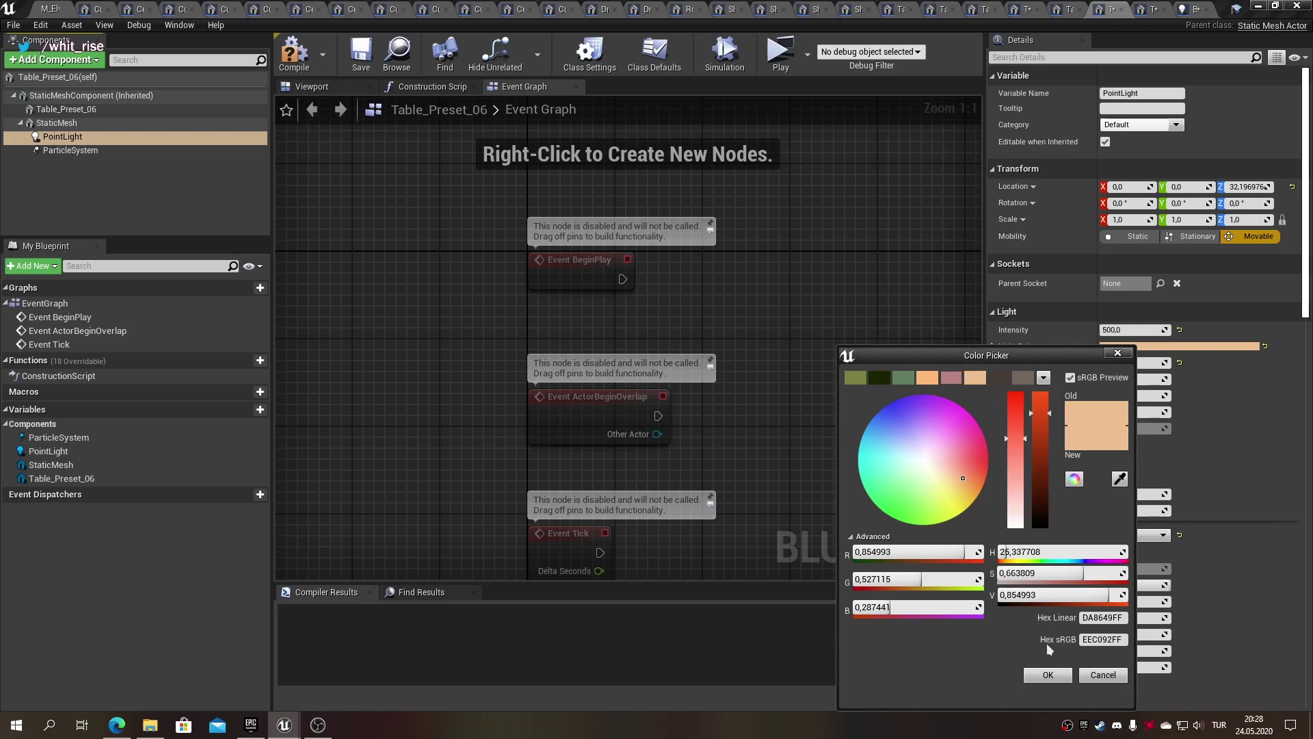
left_click(1048, 675)
- Set BP_CustomPointLight's Light Color to a brighter warm peach, then show Table_Preset_07
left_click(1181, 8)
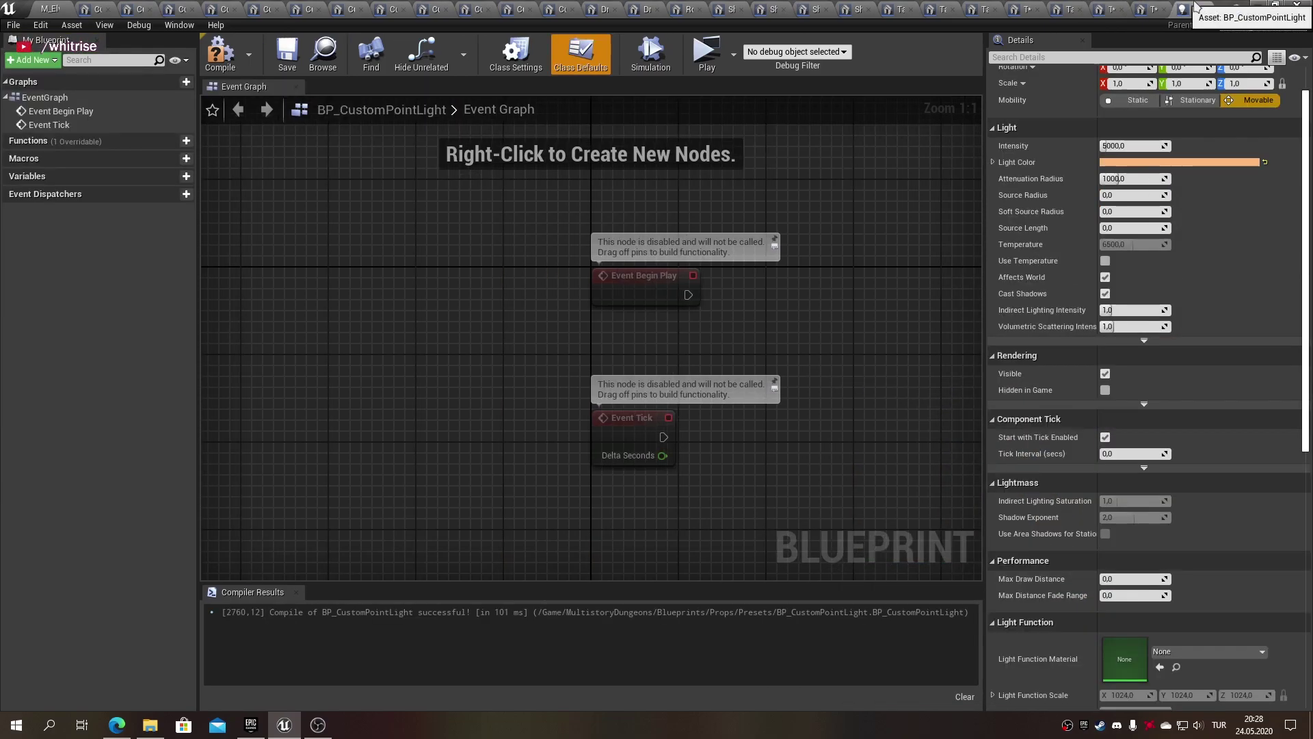
left_click(1119, 164)
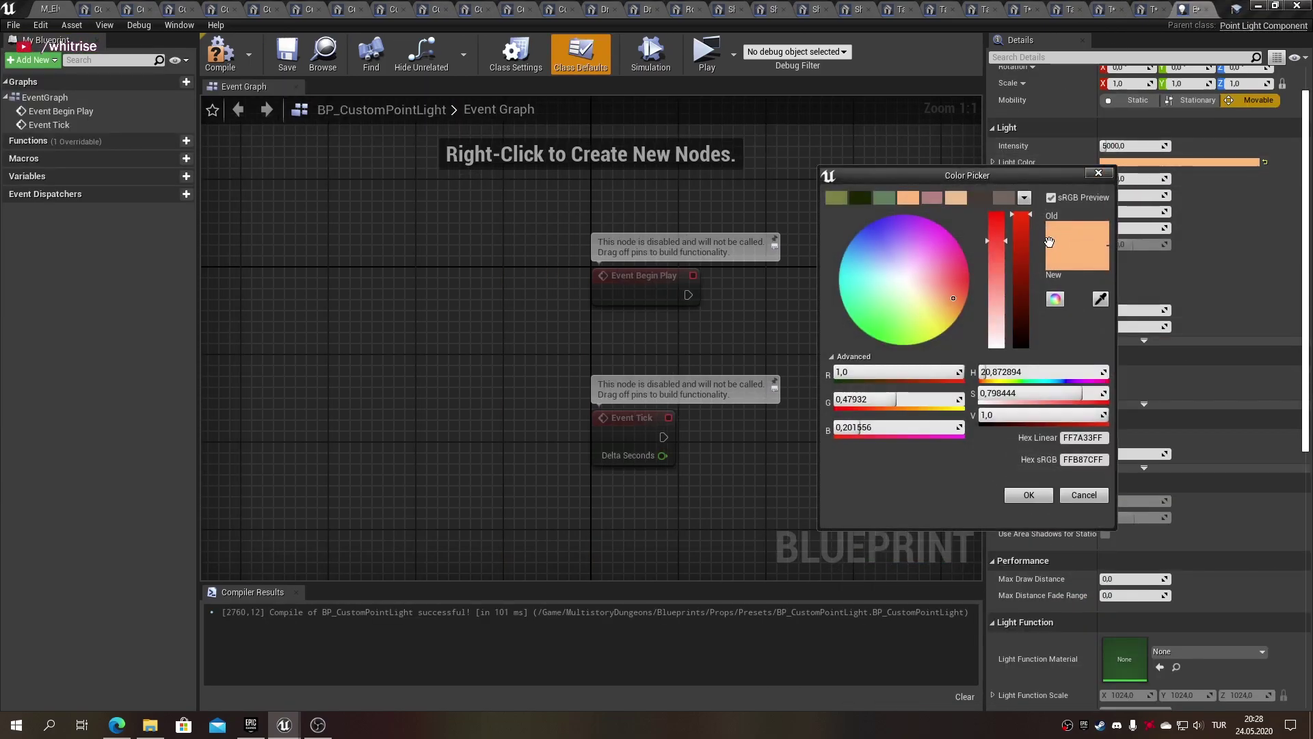
left_click_drag(1020, 232, 1019, 325)
left_click(1044, 499)
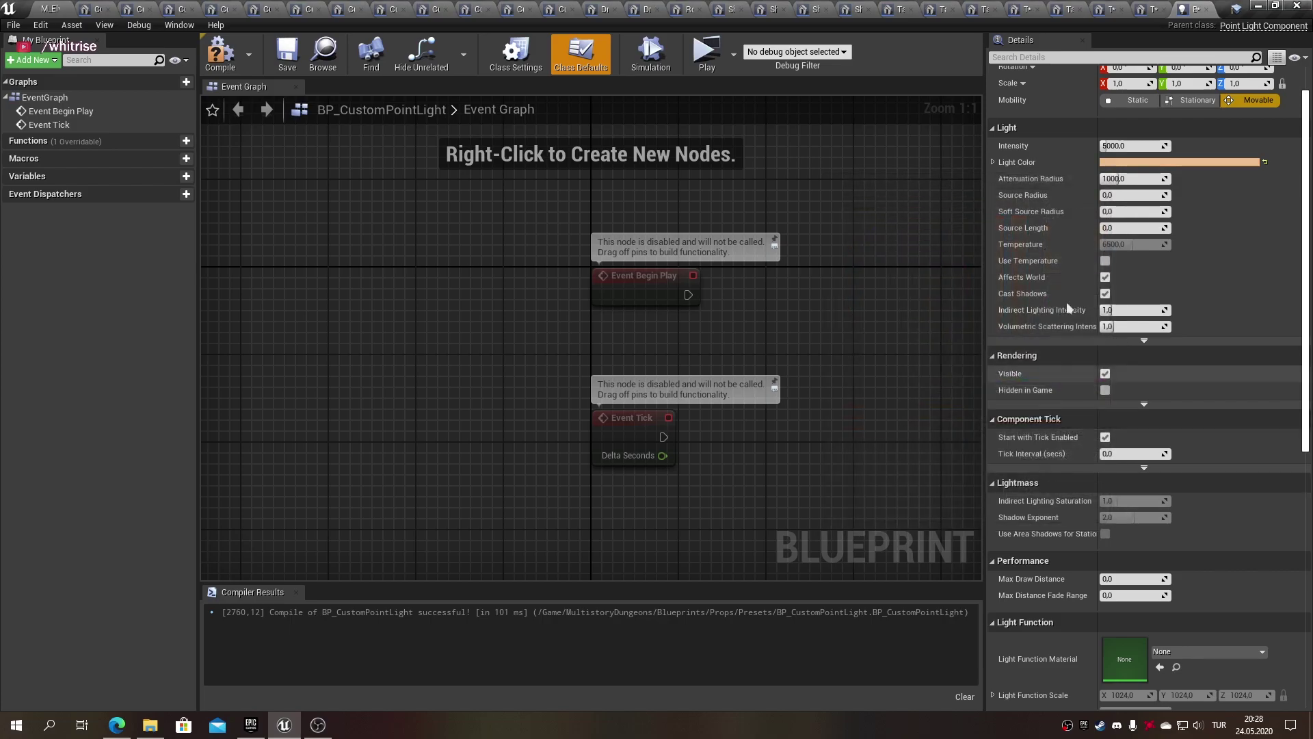
left_click(1151, 9)
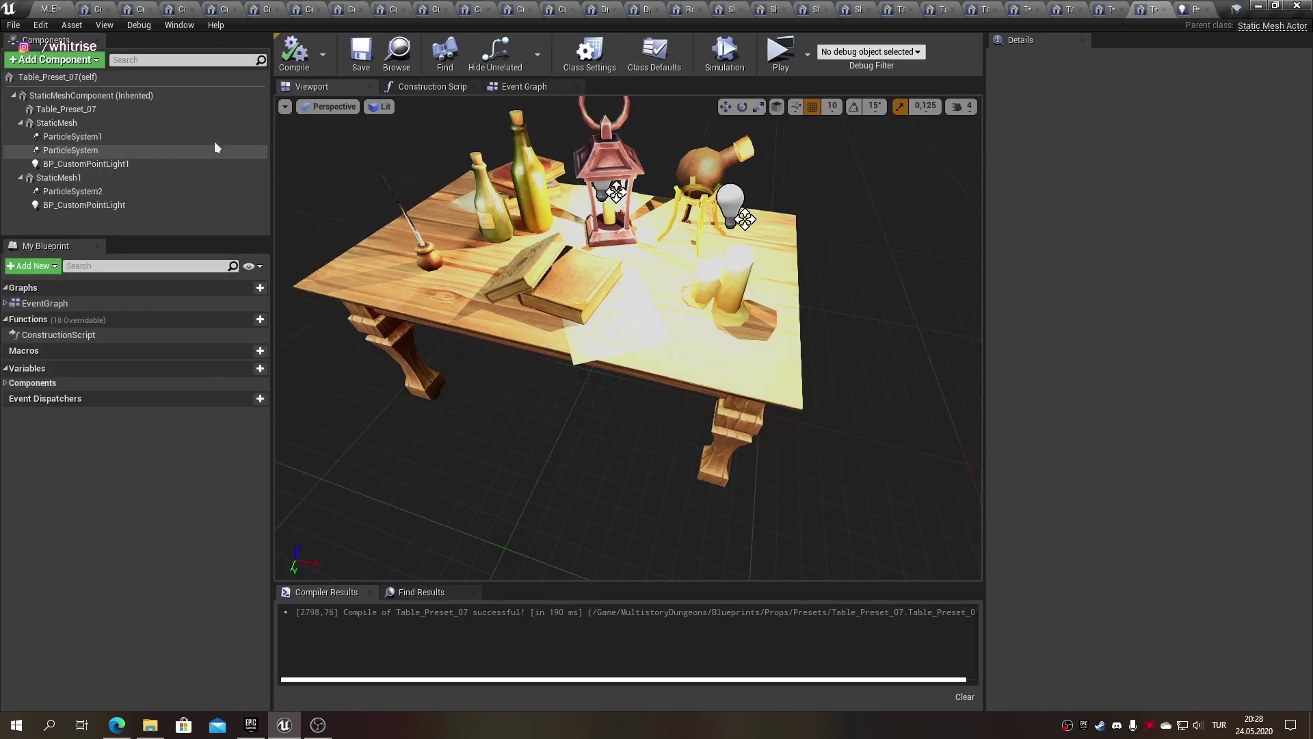
- After checking Table_Preset_06 for reference, set the custom light's Intensity 500 and Attenuation Radius 400
left_click(1109, 9)
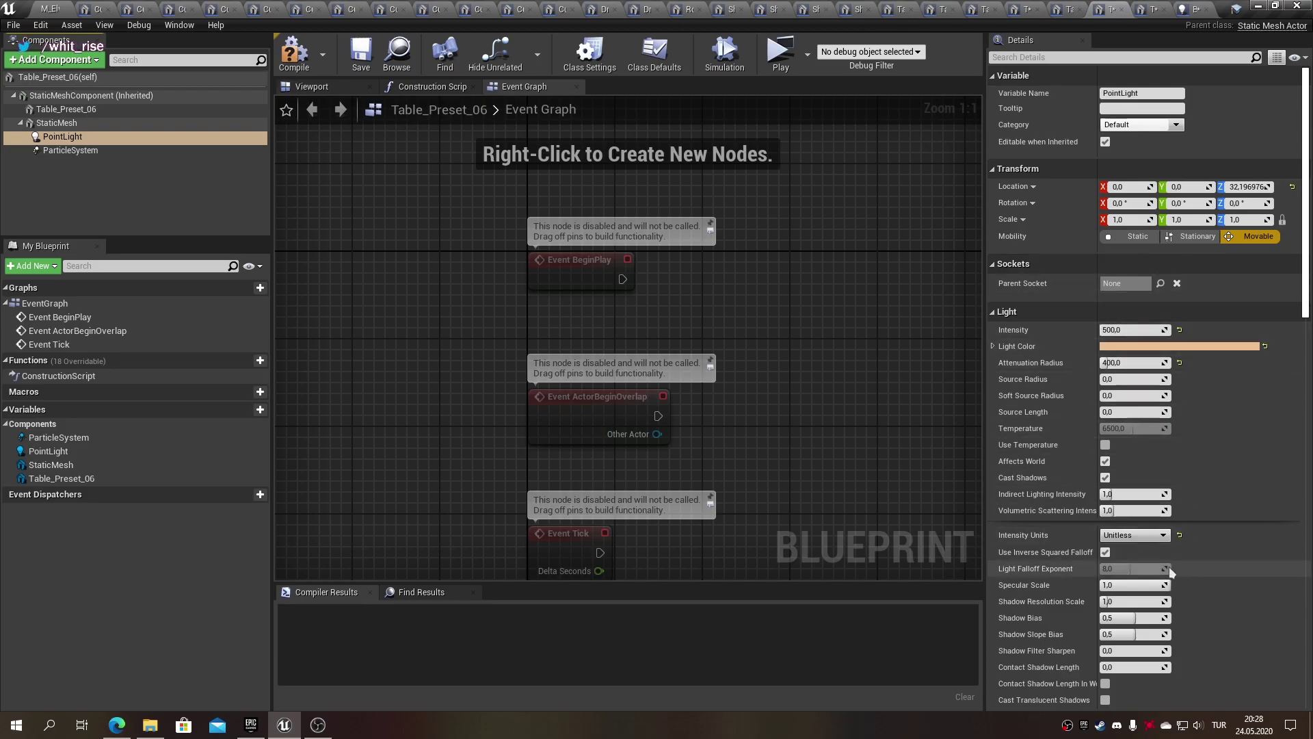
left_click(1190, 9)
left_click(1135, 339)
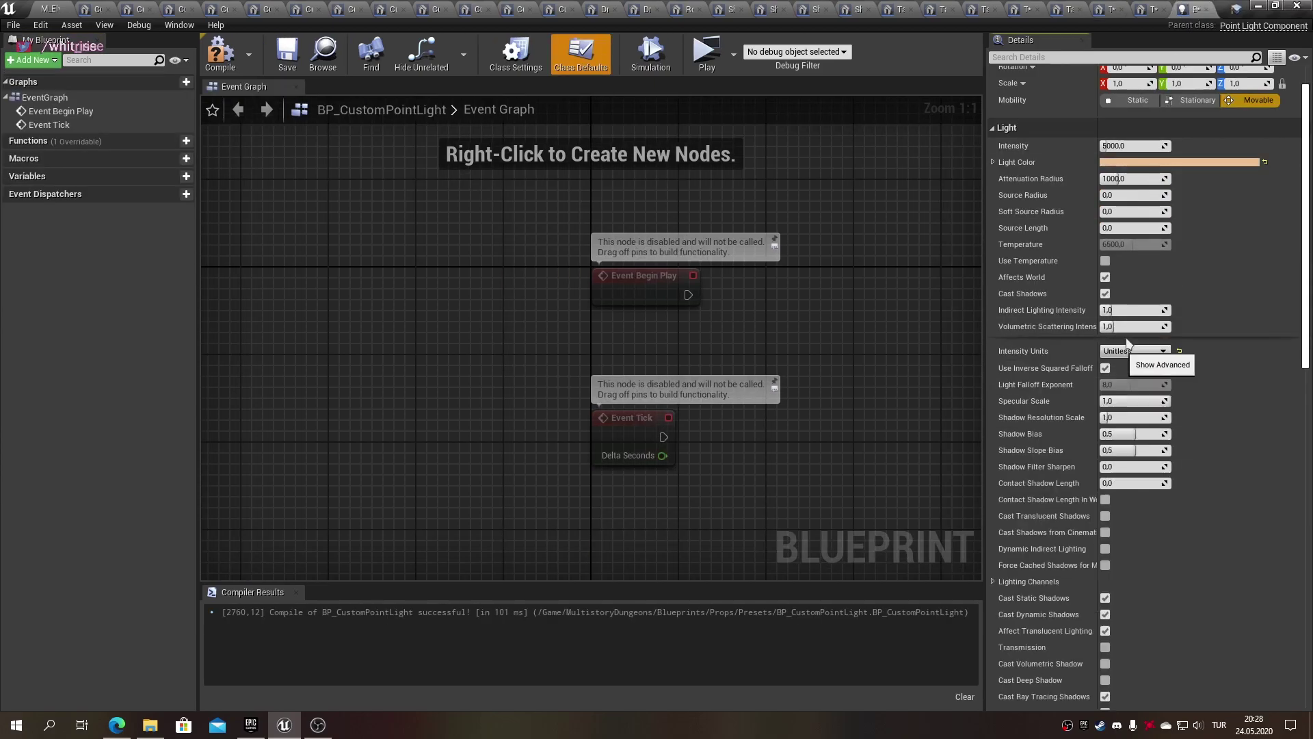
left_click(1126, 145)
type("500")
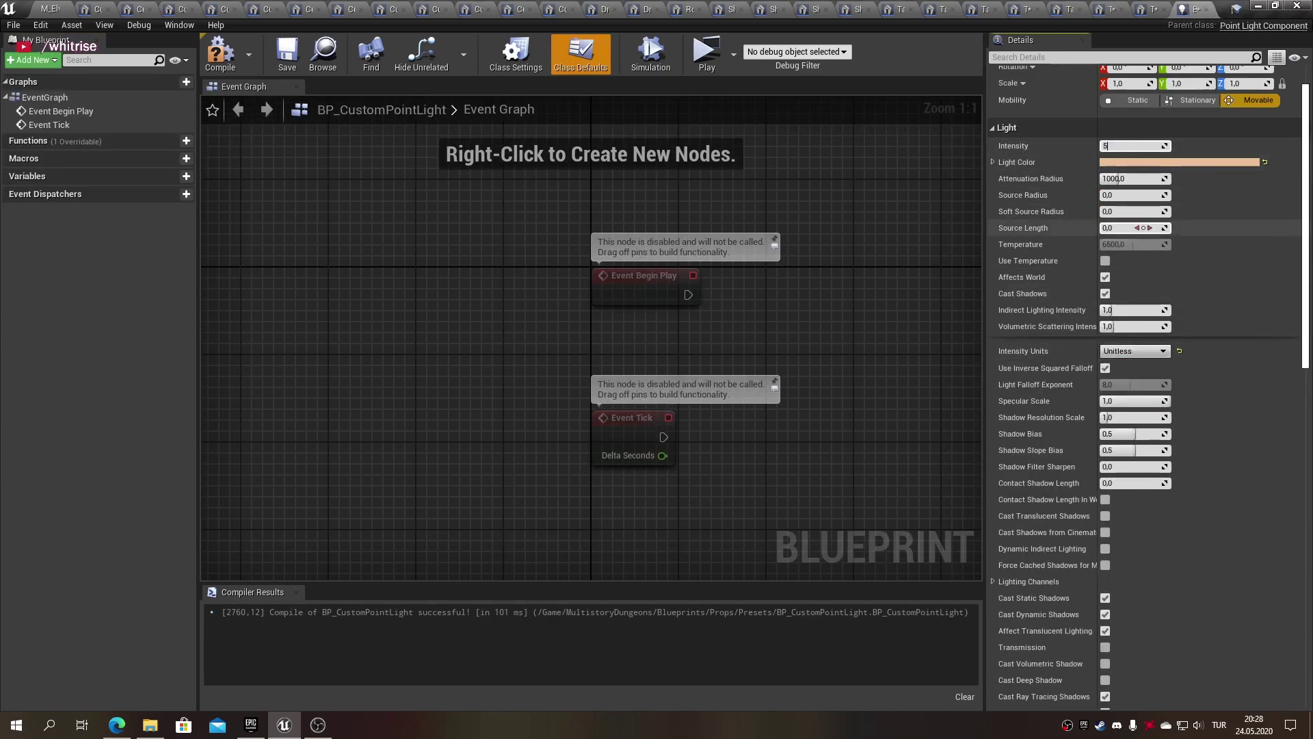
key("Tab")
type("400")
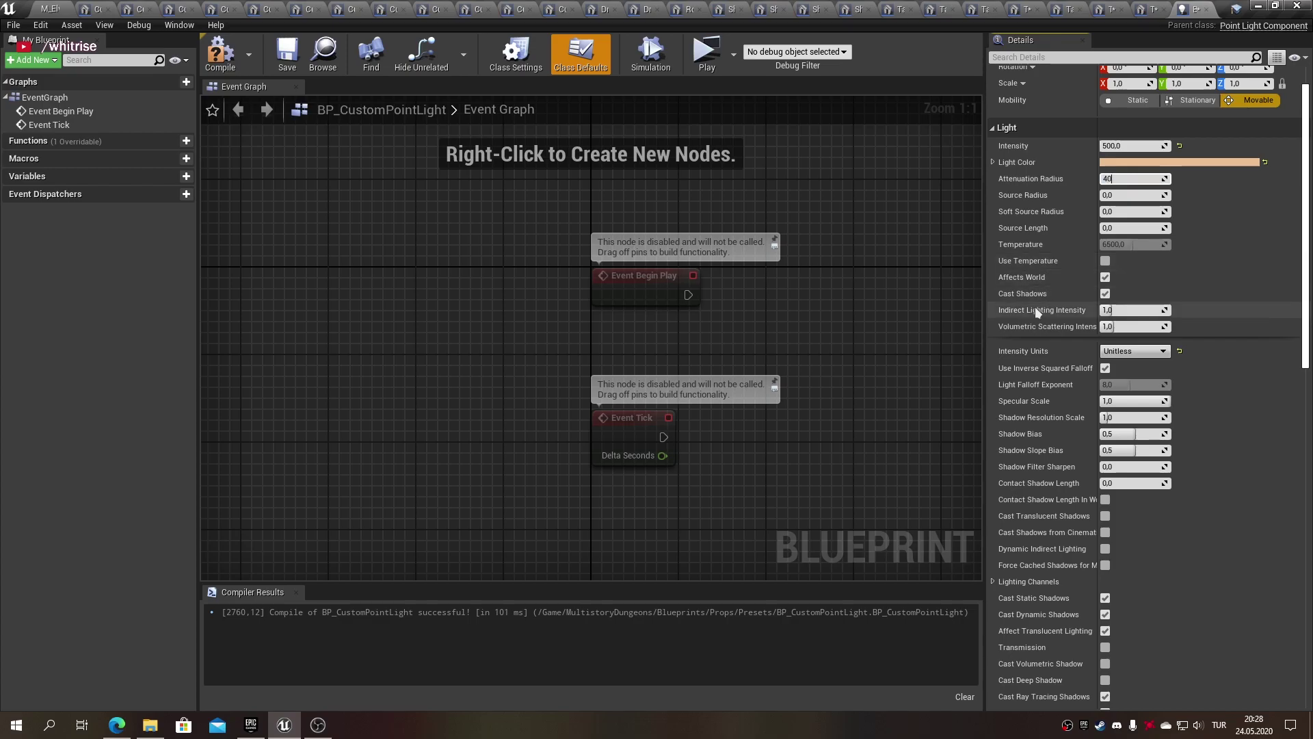
key("Return")
- Set Shadow Bias 0,4, turn off Start with Tick Enabled, and enable Distance Field Shadows
scroll(1046, 365, "down", 4)
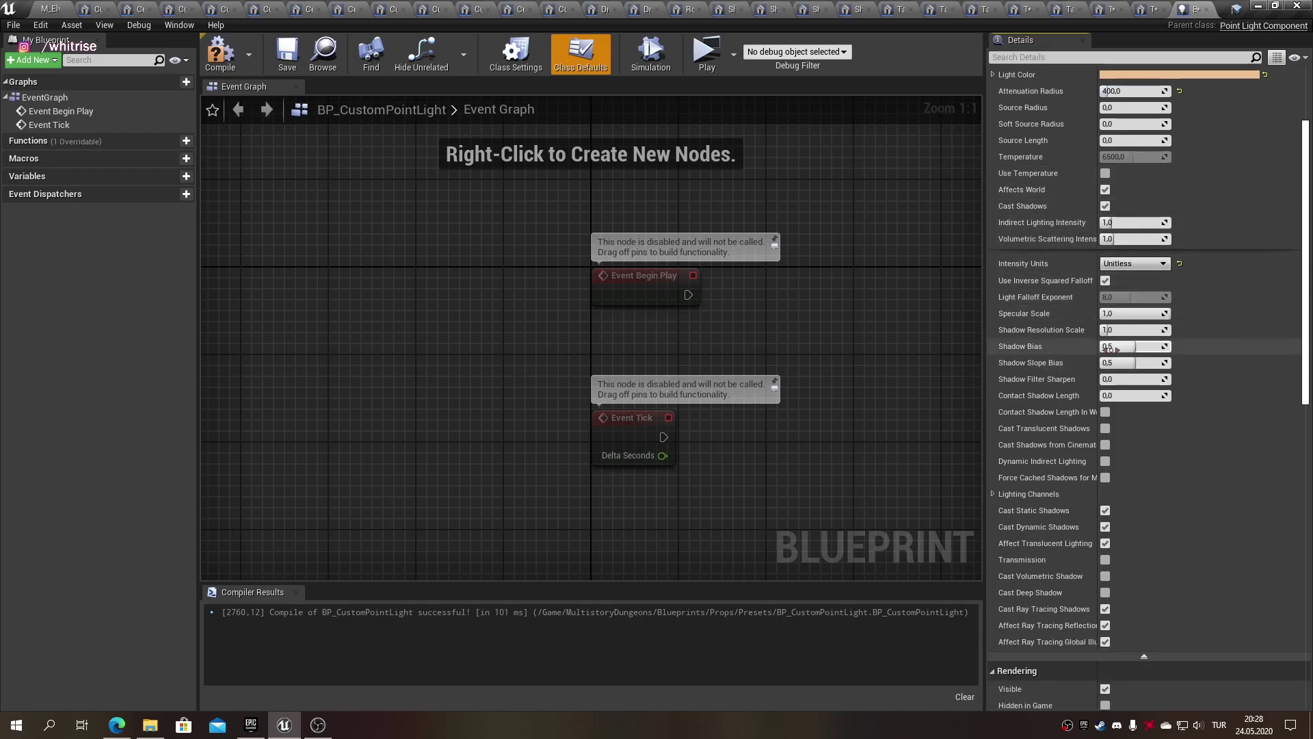
left_click(1125, 347)
key("Tab")
type("0,4")
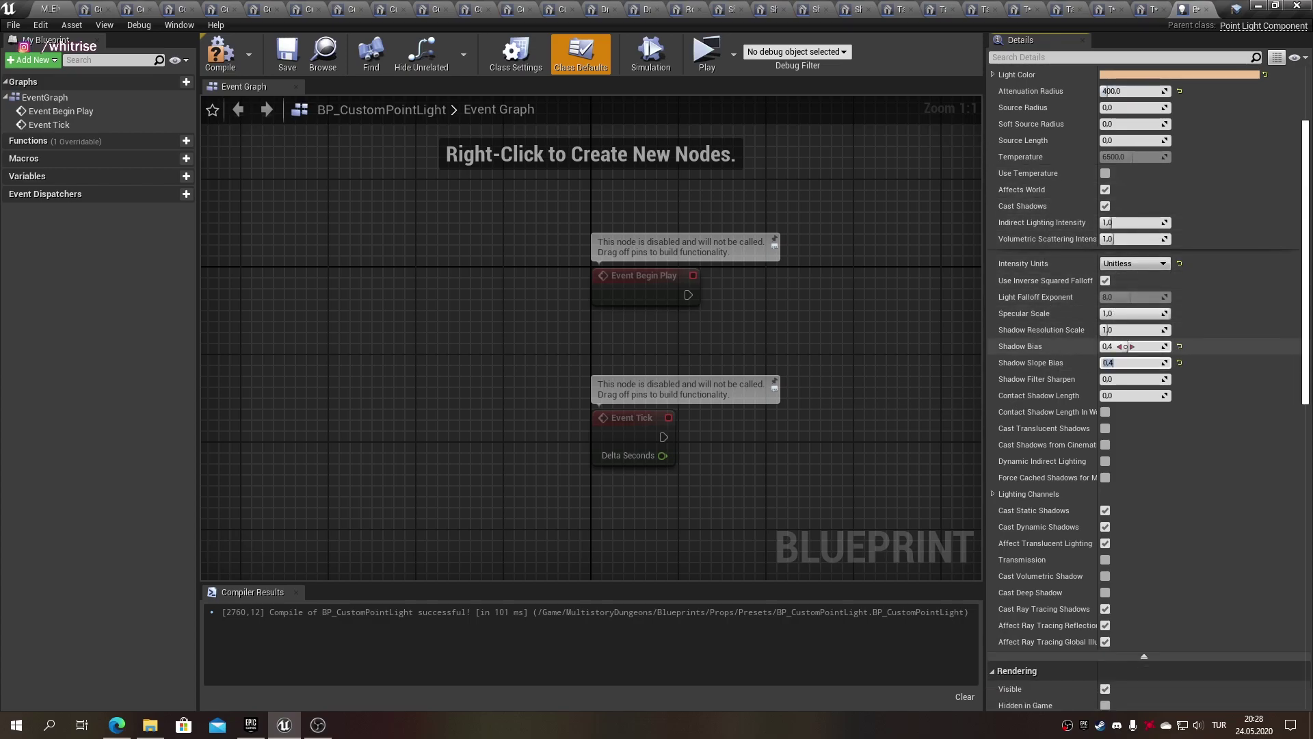
scroll(1036, 434, "down", 6)
scroll(1036, 433, "down", 12)
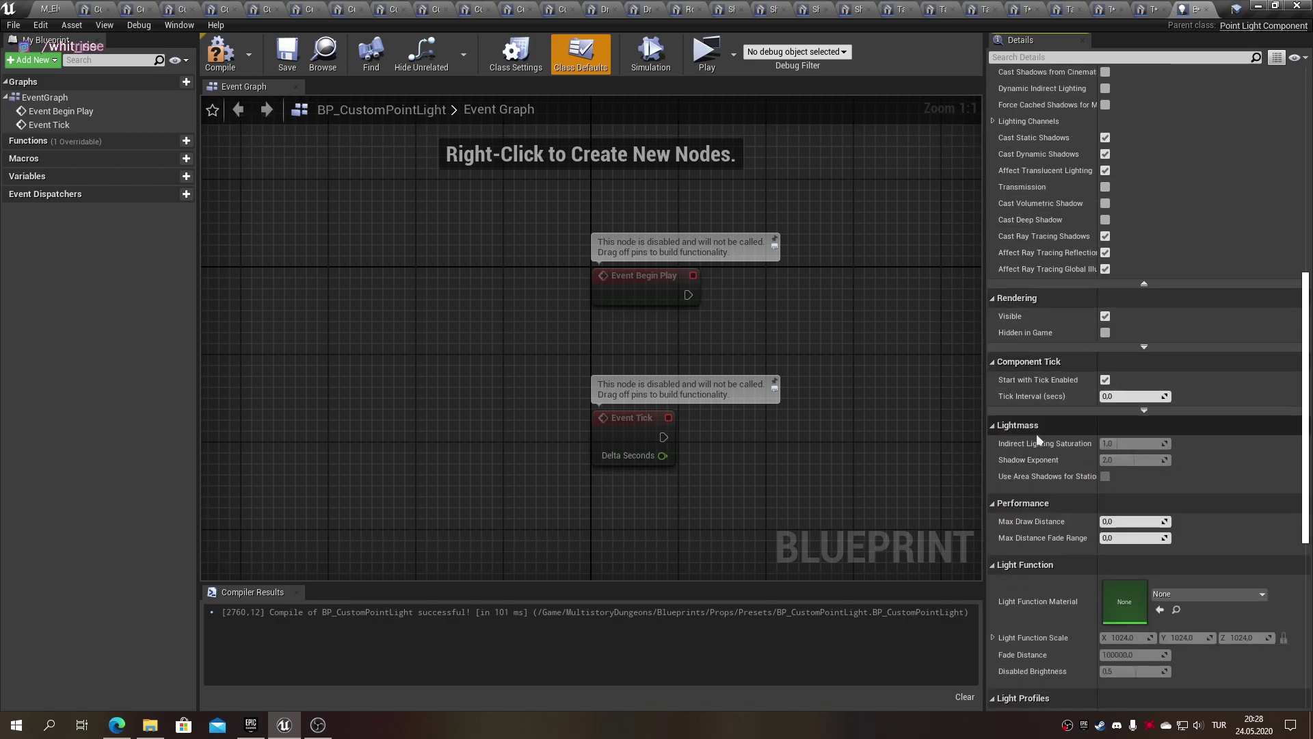
scroll(1036, 434, "down", 1)
scroll(1037, 438, "down", 1)
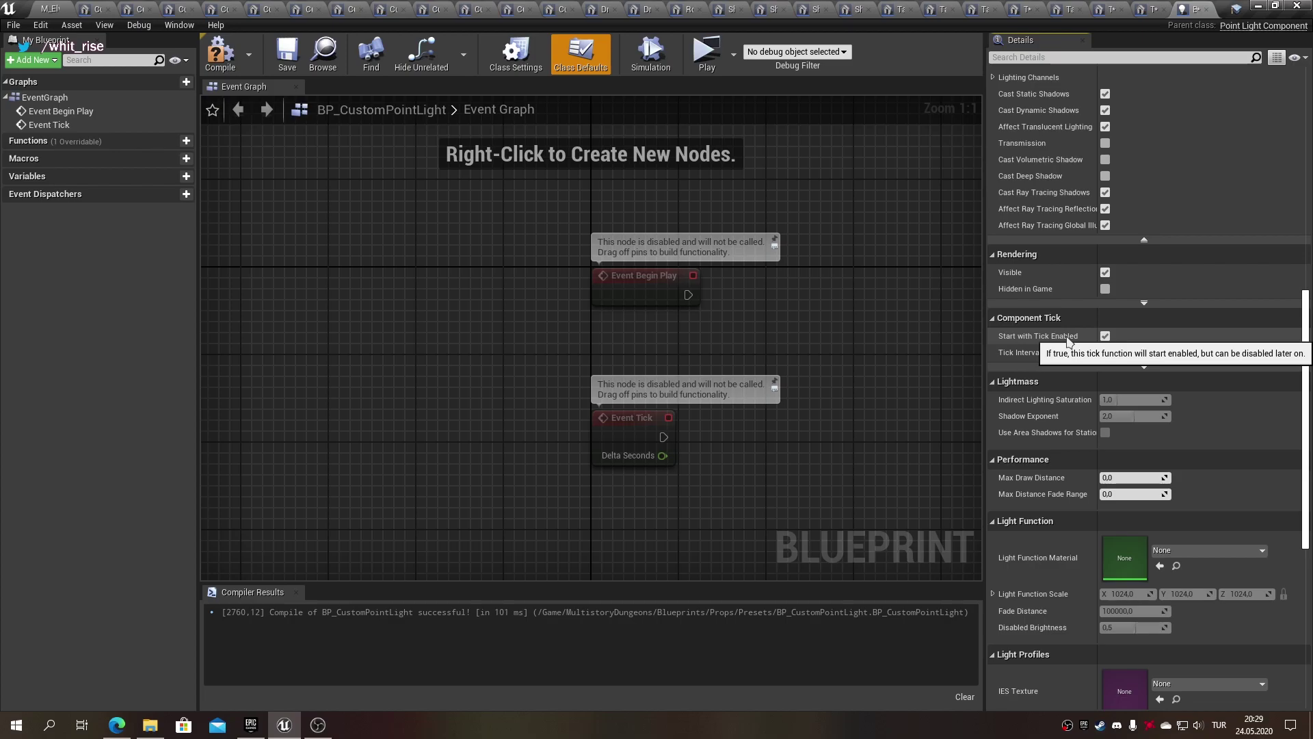
left_click(1105, 335)
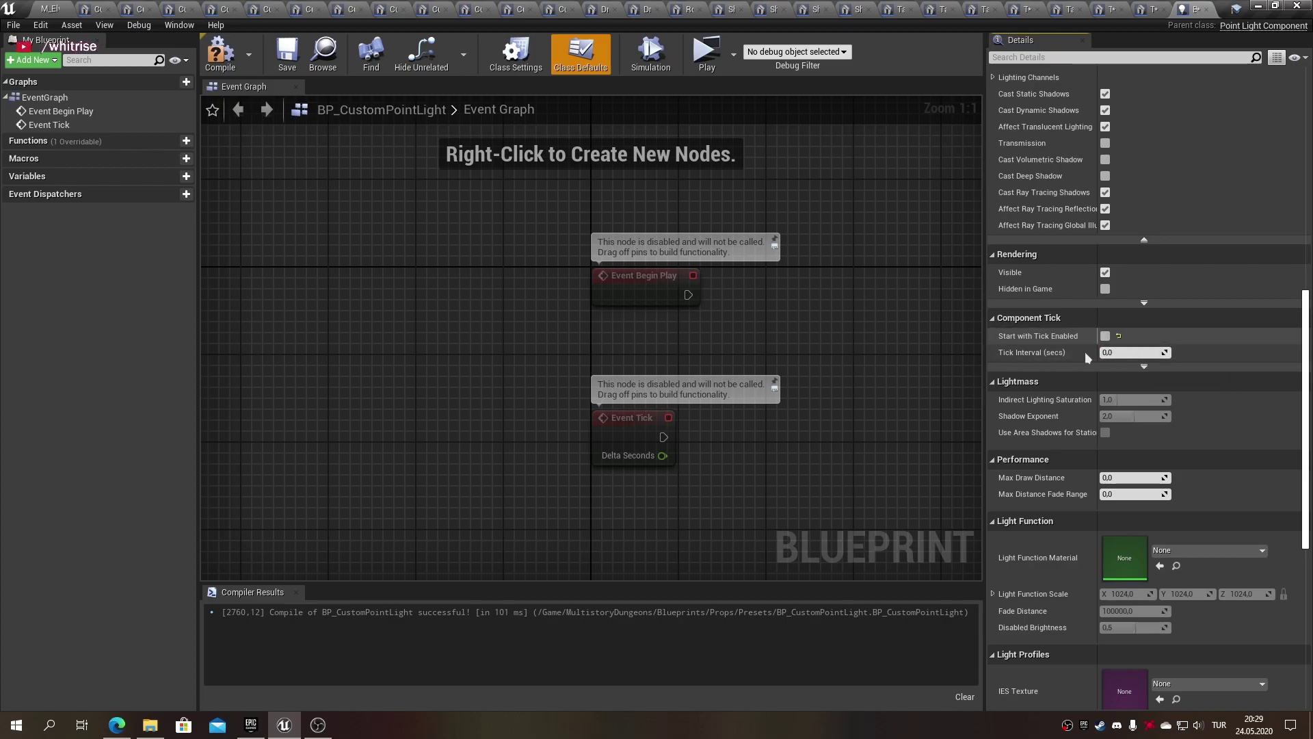
scroll(1087, 383, "down", 2)
scroll(1080, 394, "down", 5)
scroll(1094, 468, "down", 2)
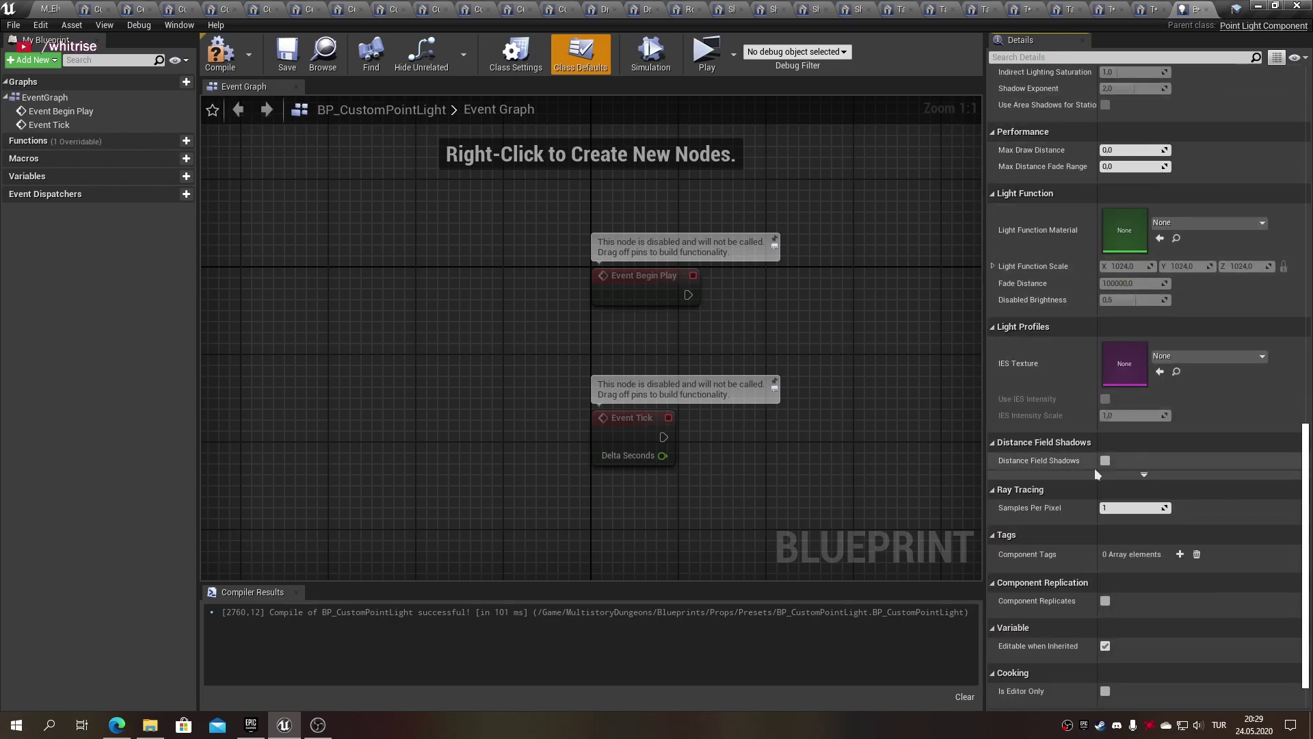
left_click(1104, 460)
left_click(1152, 484)
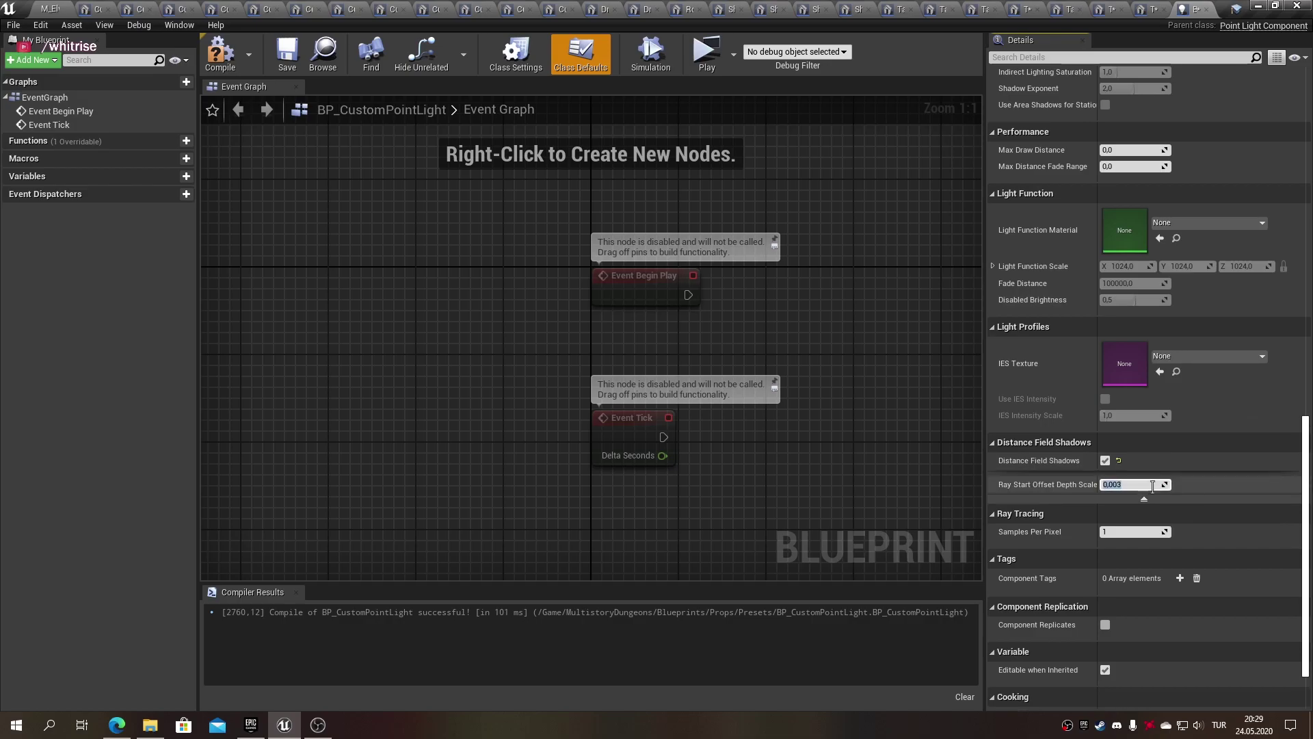
- Enter 0,007 as the ray start offset depth scale and glance at Class Settings
type("0,007")
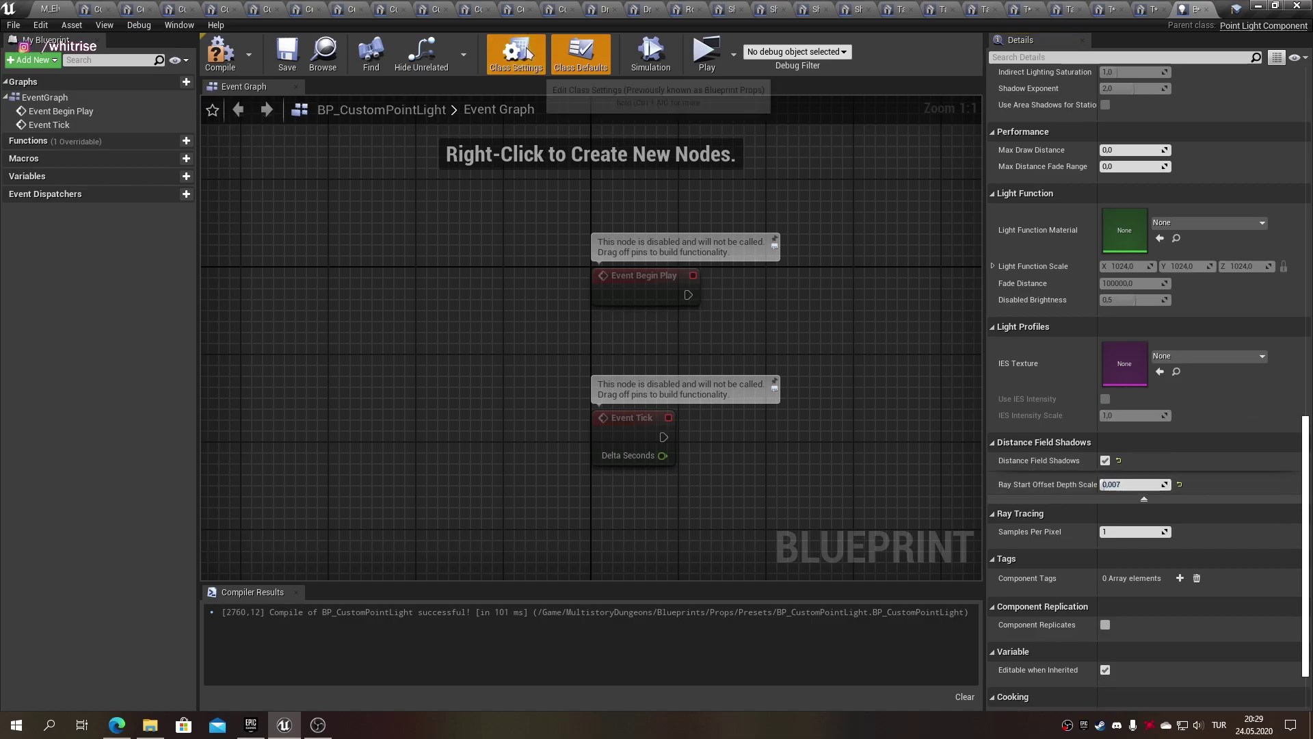
left_click(516, 55)
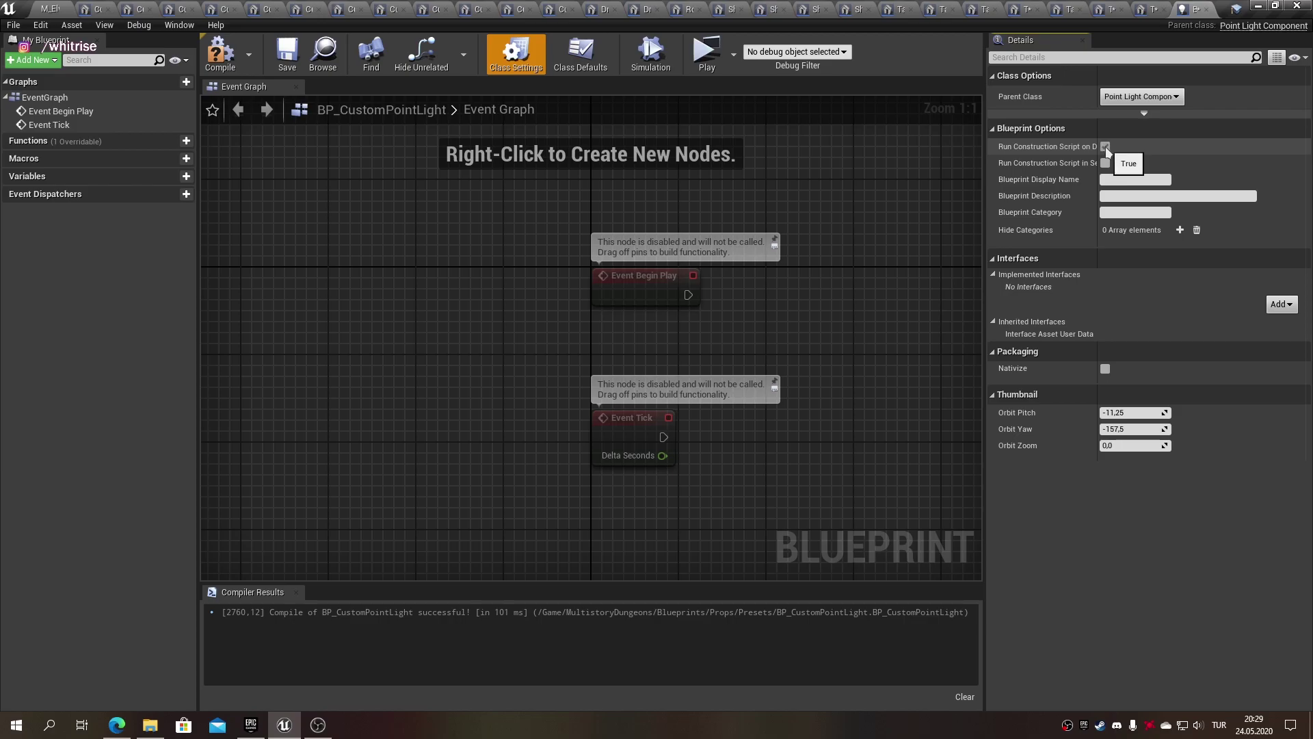
left_click(580, 55)
- Under Performance, set Max Draw Distance to 10000 and Max Distance Fade Range to 1000
scroll(1027, 365, "down", 5)
scroll(1027, 365, "down", 5)
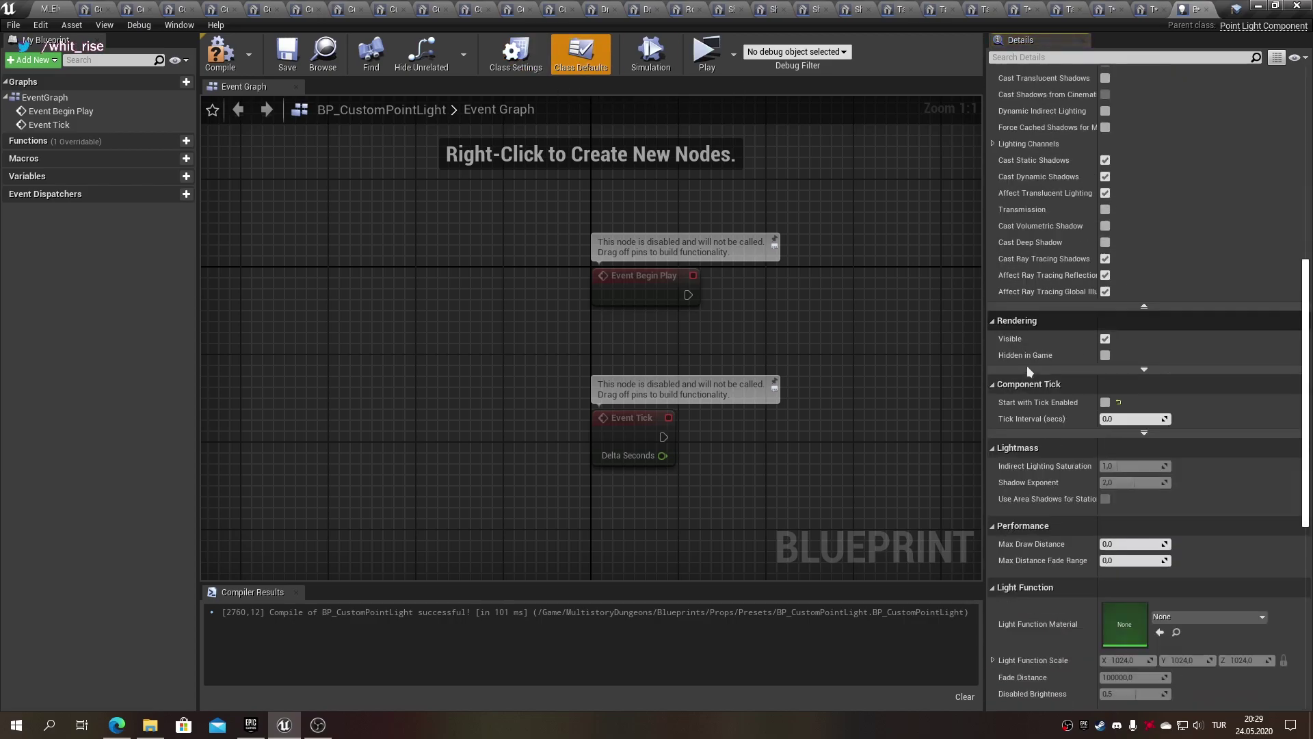
scroll(1027, 366, "down", 5)
scroll(1027, 366, "down", 5)
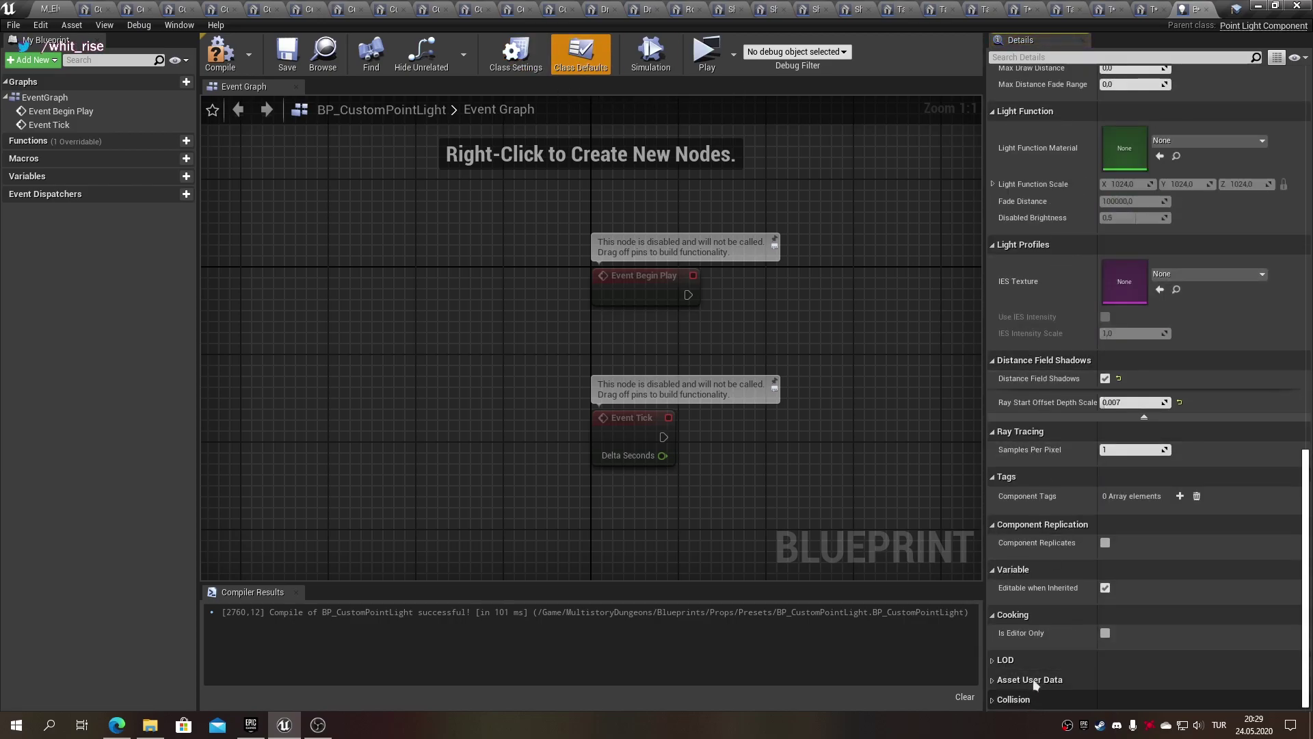
left_click_drag(1308, 477, 1305, 287)
type("10")
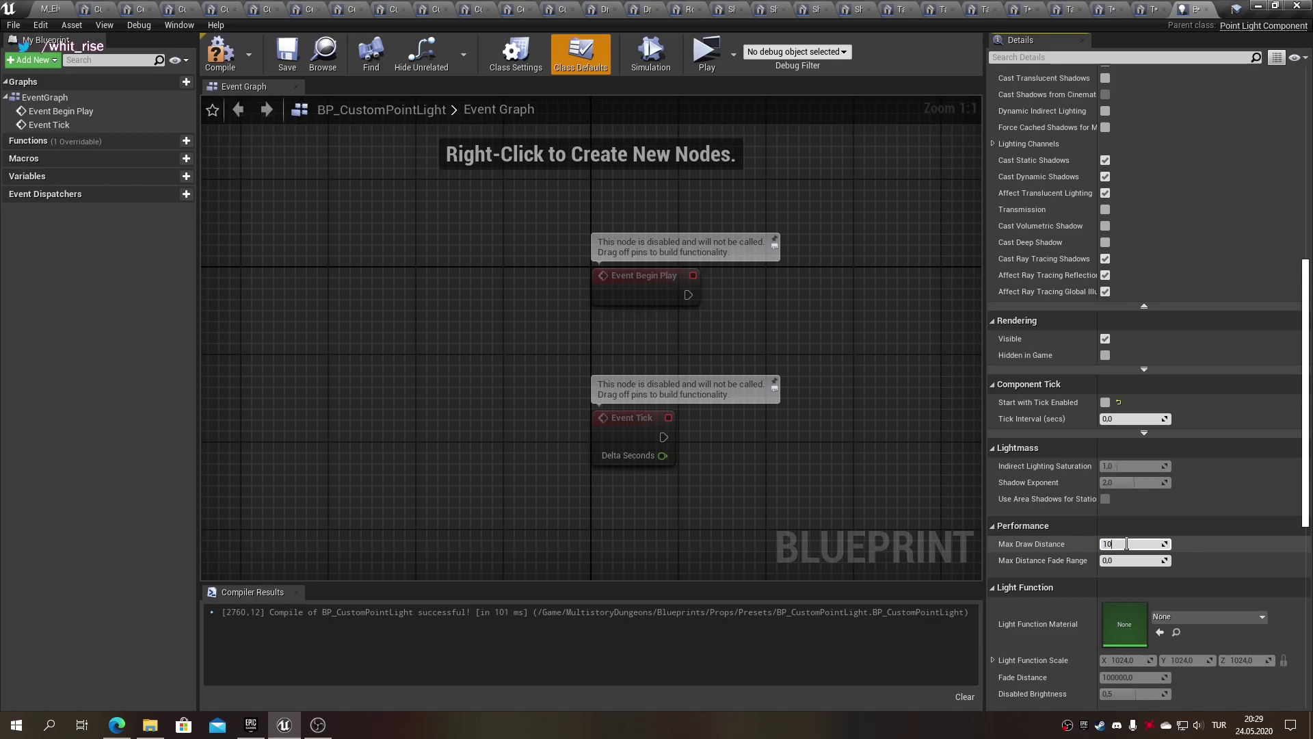
type("00")
key("Tab")
type("1000")
scroll(1036, 466, "up", 2)
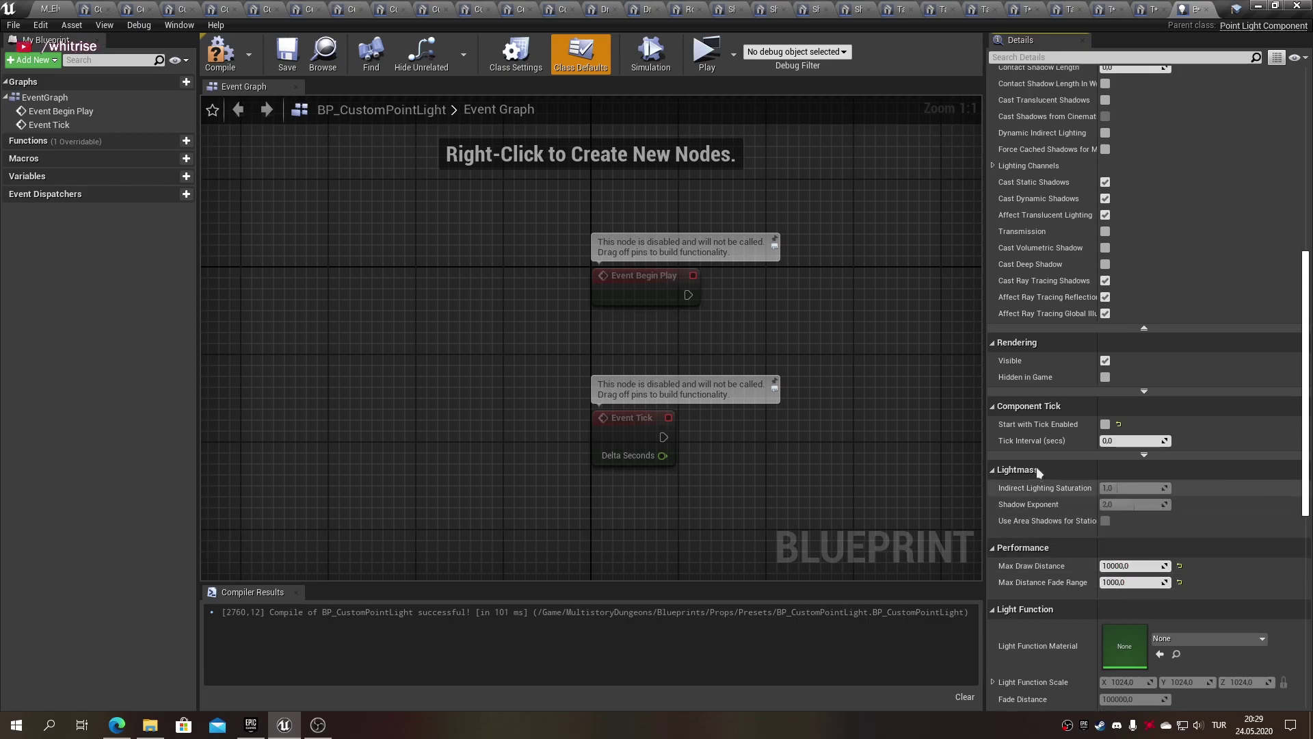
left_click(1069, 475)
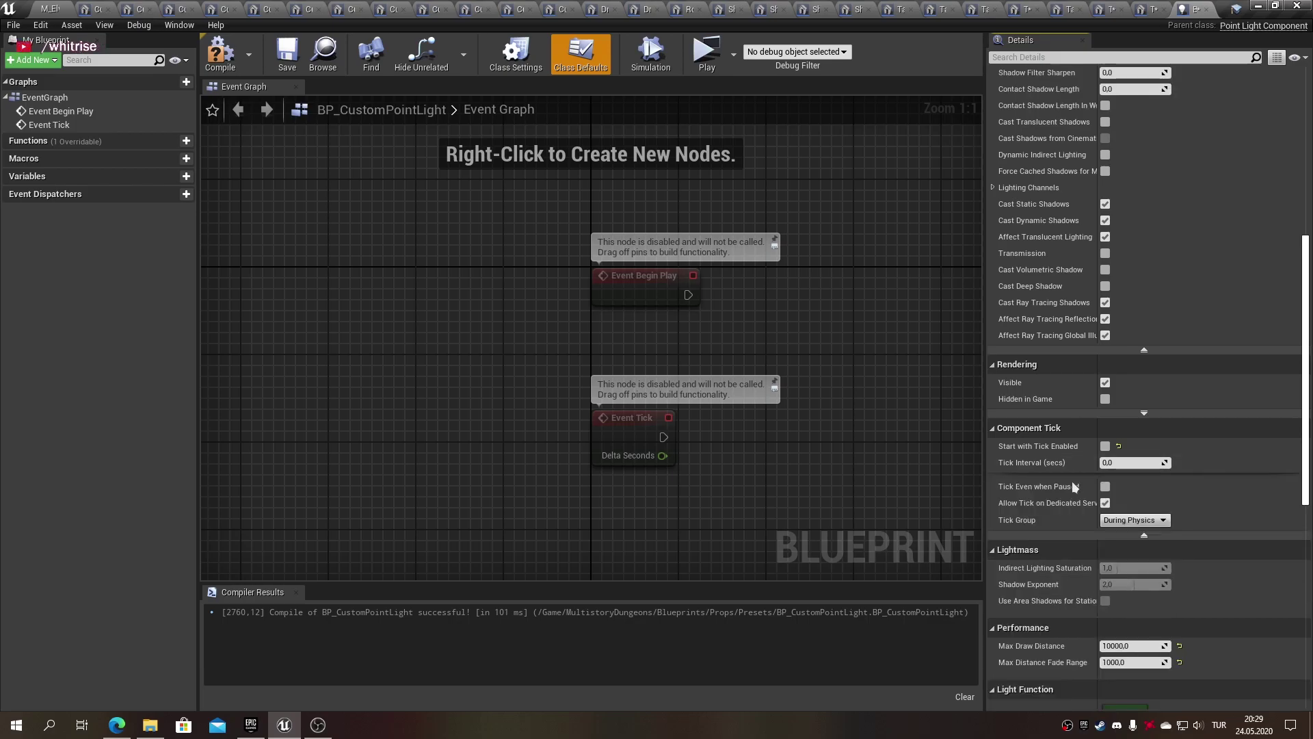
- Compile BP_CustomPointLight, review both table presets, close Table_Preset_07, and go back to the tavern level
left_click(1143, 536)
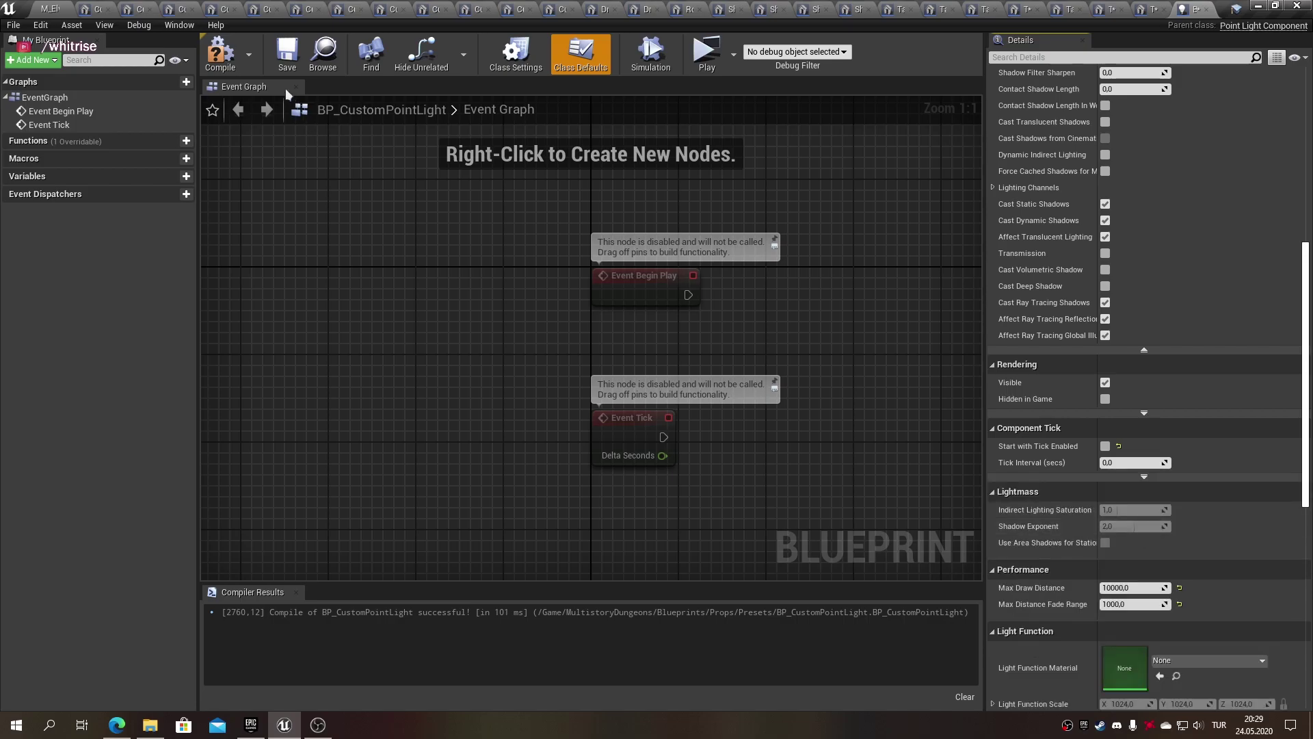
left_click(228, 65)
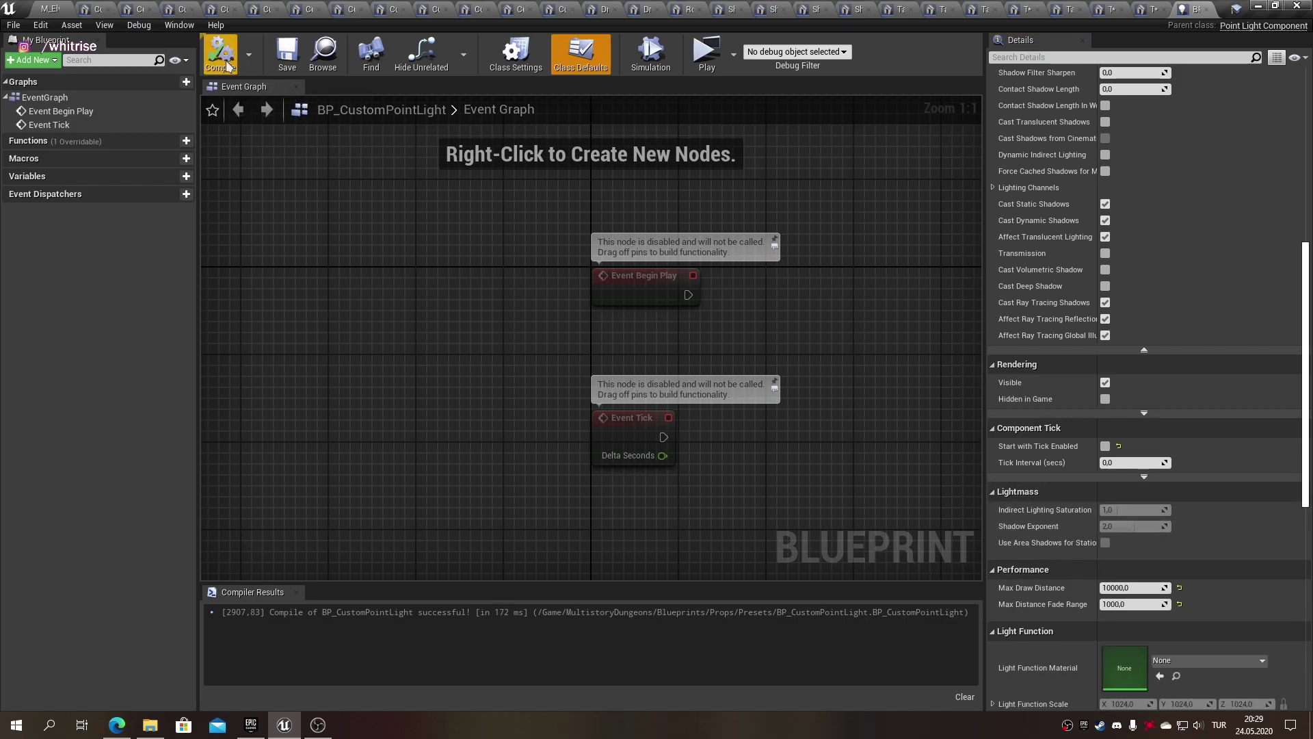
left_click(1103, 9)
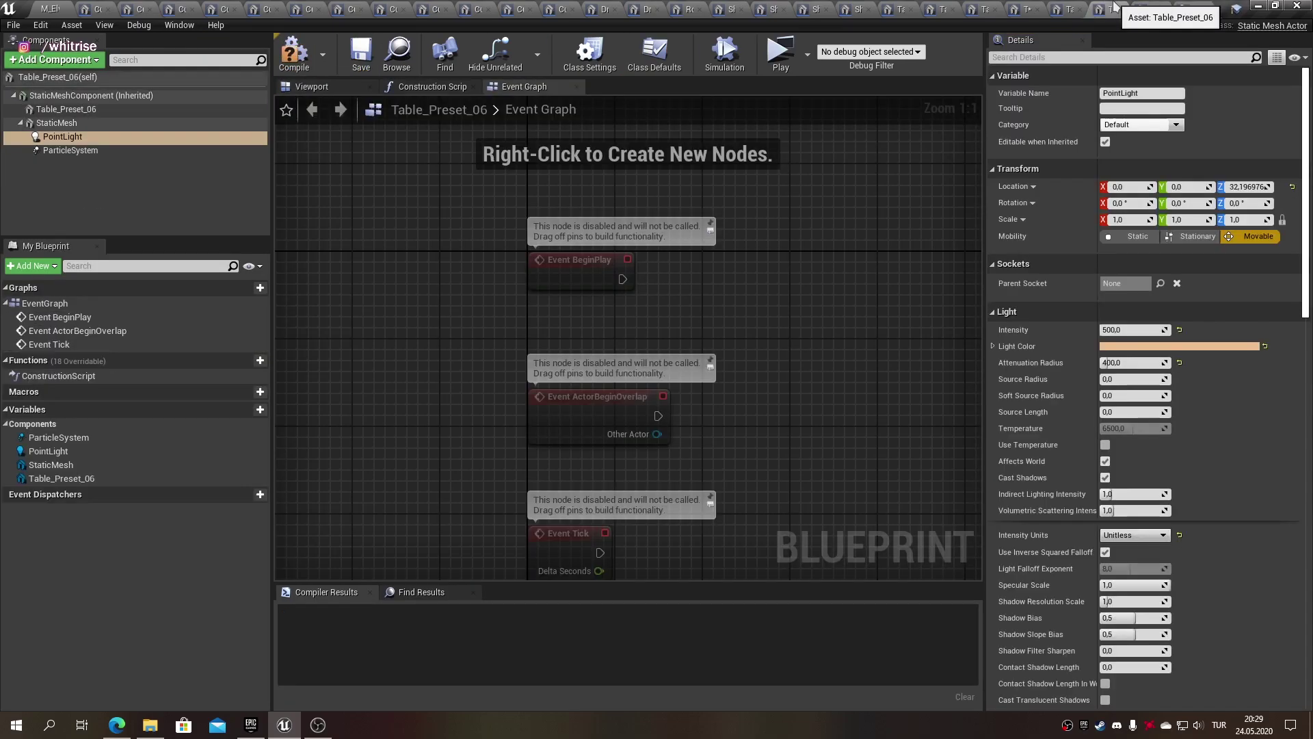
left_click(1154, 9)
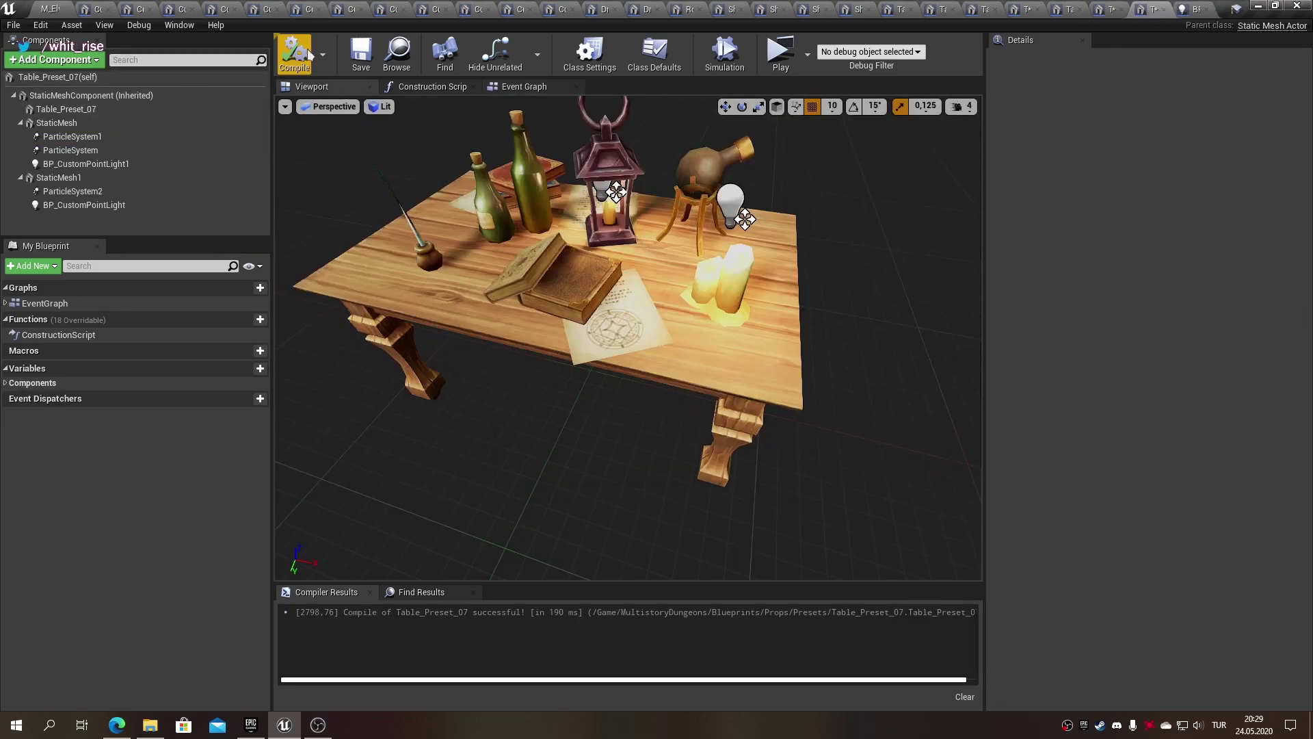
left_click(1166, 9)
left_click(55, 9)
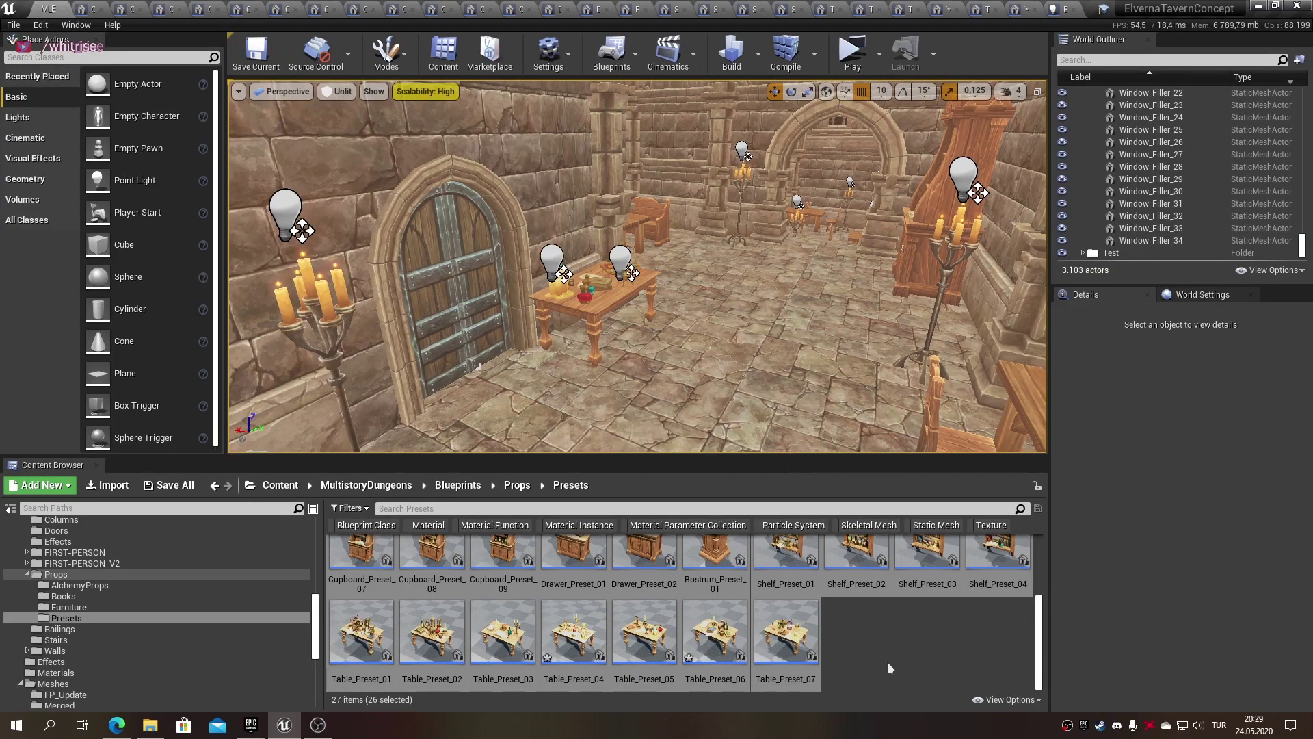